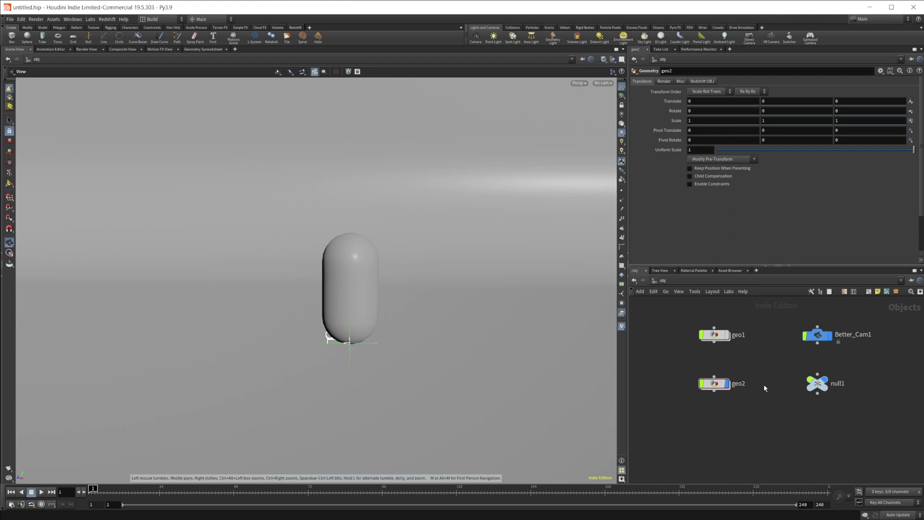
Open the geometry network inside geo2 and select the Backdrop1 node.
middle_click_drag(765, 388, 761, 409)
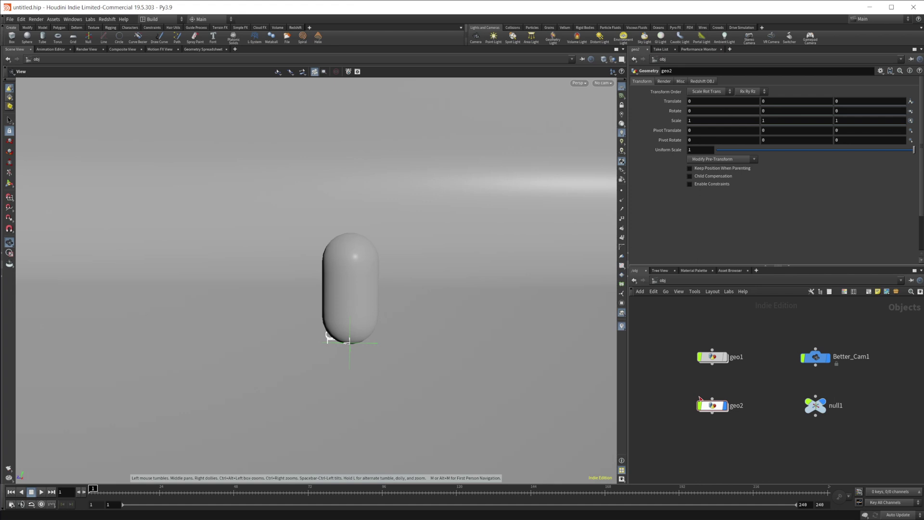
mouse_move(717, 411)
double_click(716, 408)
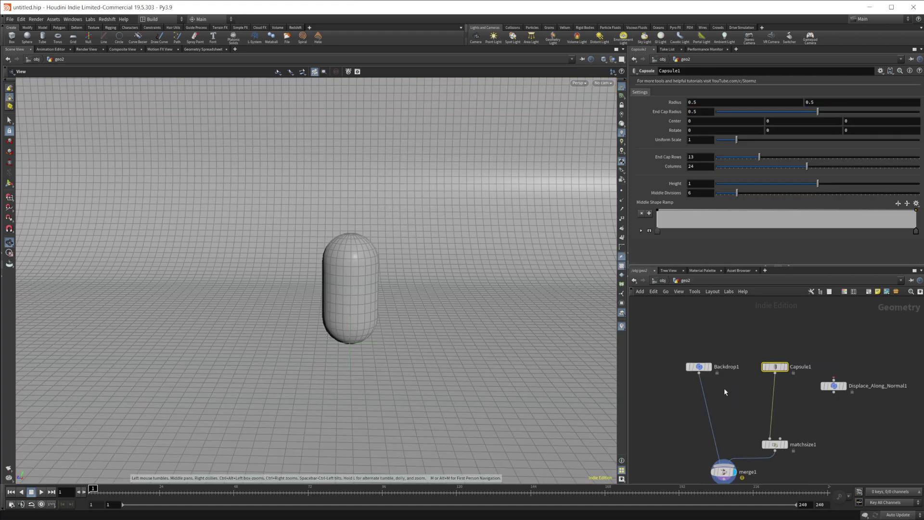
left_click(699, 367)
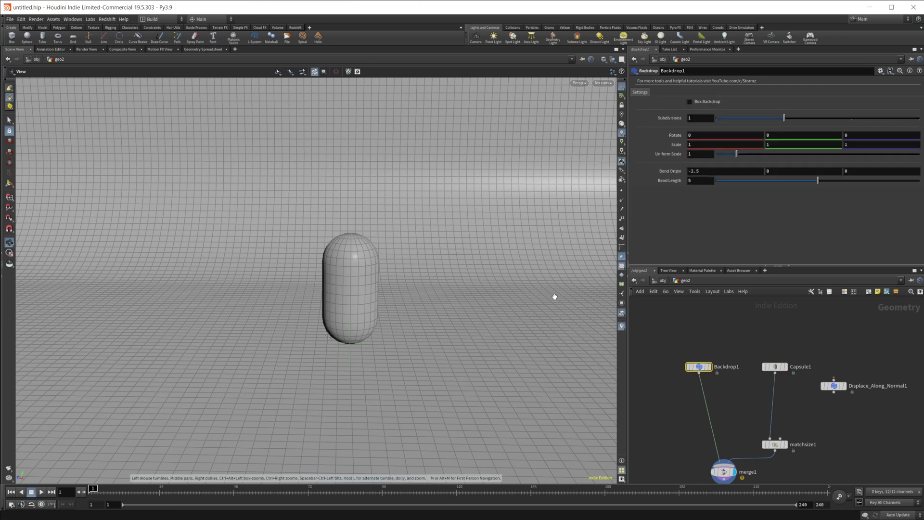
Set the backdrop's bend length to 3.97, vary its bend origin and turn on Box Backdrop.
right_click_drag(531, 293, 409, 334)
middle_click_drag(443, 300, 408, 310)
right_click_drag(408, 309, 394, 316)
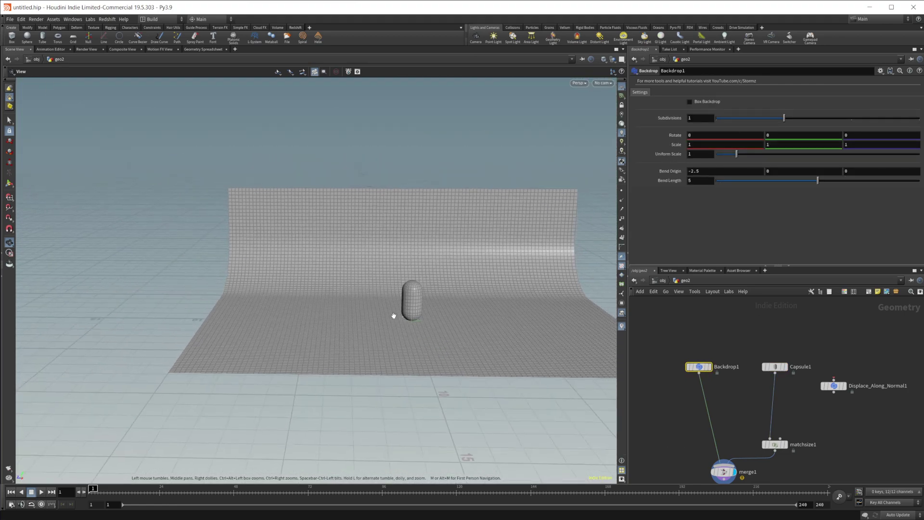
middle_click_drag(394, 316, 364, 315)
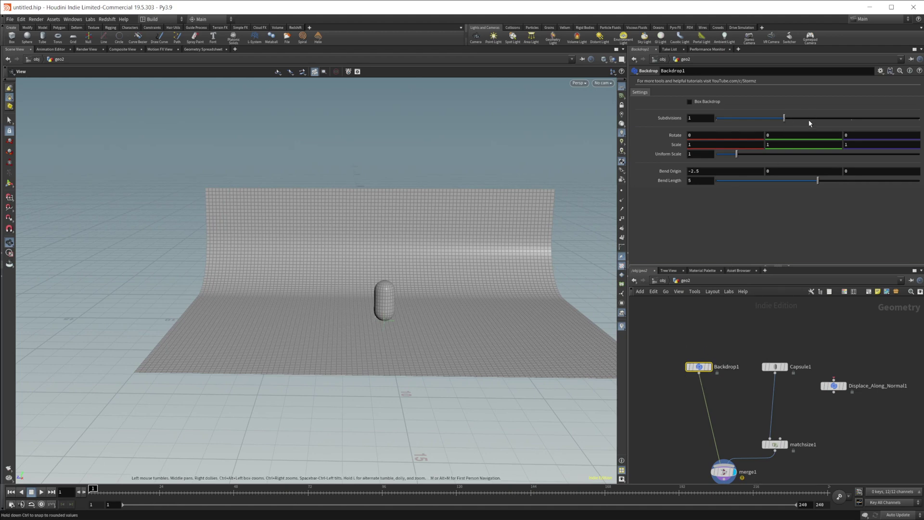
left_click_drag(809, 120, 753, 123)
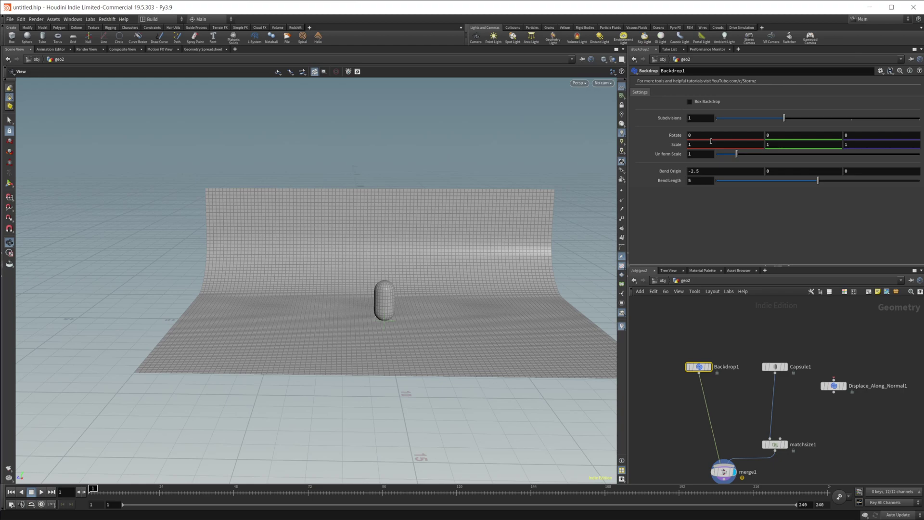
mouse_move(736, 154)
left_mouse_down()
mouse_move(799, 154)
mouse_move(737, 154)
left_mouse_up()
mouse_move(802, 181)
left_mouse_down()
mouse_move(774, 181)
mouse_move(803, 181)
left_mouse_up()
middle_click(719, 169)
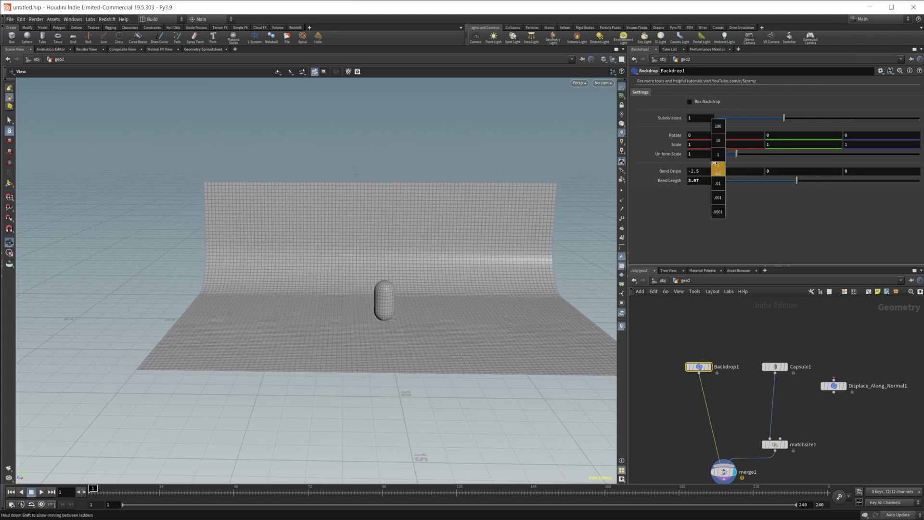
mouse_move(714, 164)
middle_mouse_down()
mouse_move(726, 158)
mouse_move(715, 165)
middle_mouse_up()
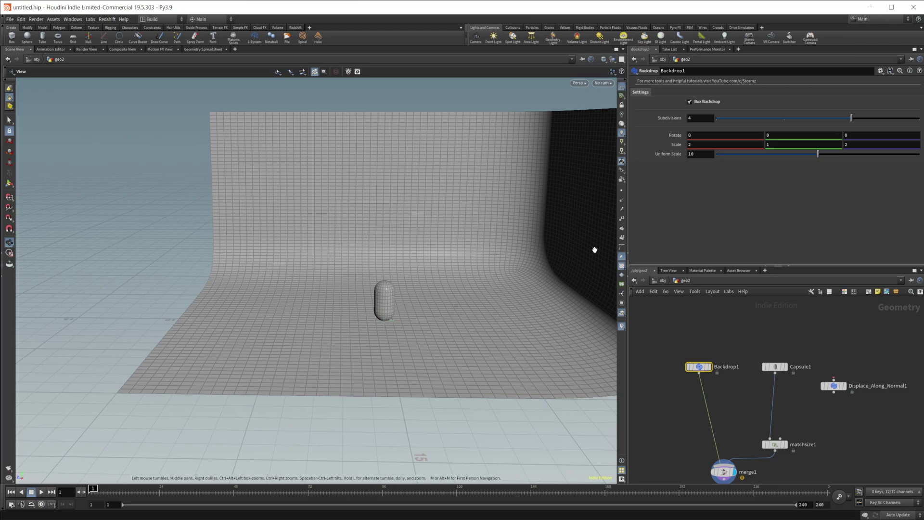
Set the box backdrop's uniform scale to 8.67, keeping 4 subdivisions.
scroll(400, 303, "up", 5)
left_click_drag(406, 309, 436, 291)
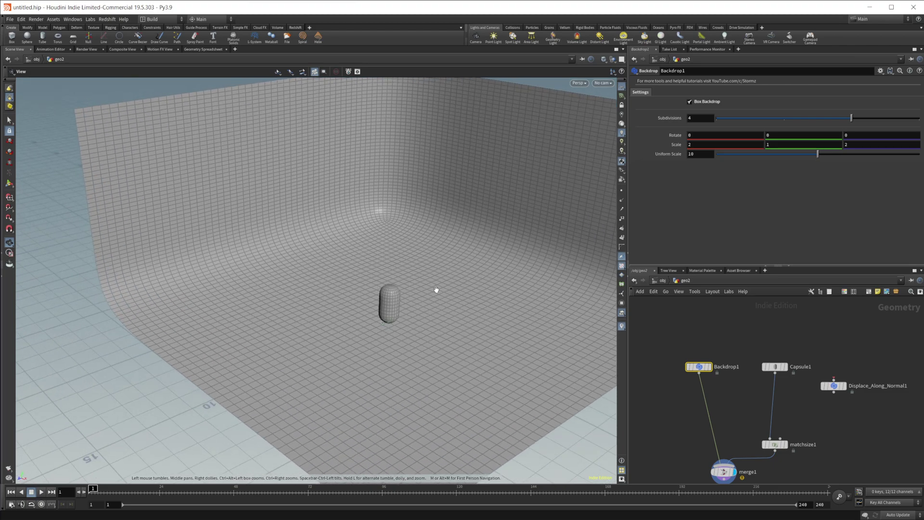
middle_click_drag(436, 291, 405, 294)
mouse_move(851, 118)
left_mouse_down()
mouse_move(809, 121)
mouse_move(851, 122)
left_mouse_up()
mouse_move(817, 154)
left_mouse_down()
mouse_move(781, 157)
mouse_move(805, 161)
left_mouse_up()
left_click_drag(394, 316, 369, 316)
right_click_drag(369, 315, 411, 313)
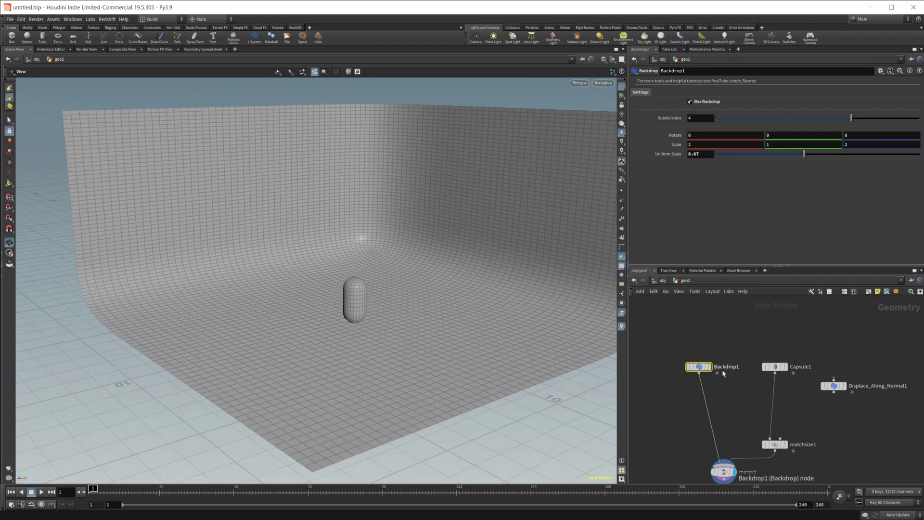
Select the Capsule1 node to show its settings and examine the capsule from close up.
left_click(776, 367)
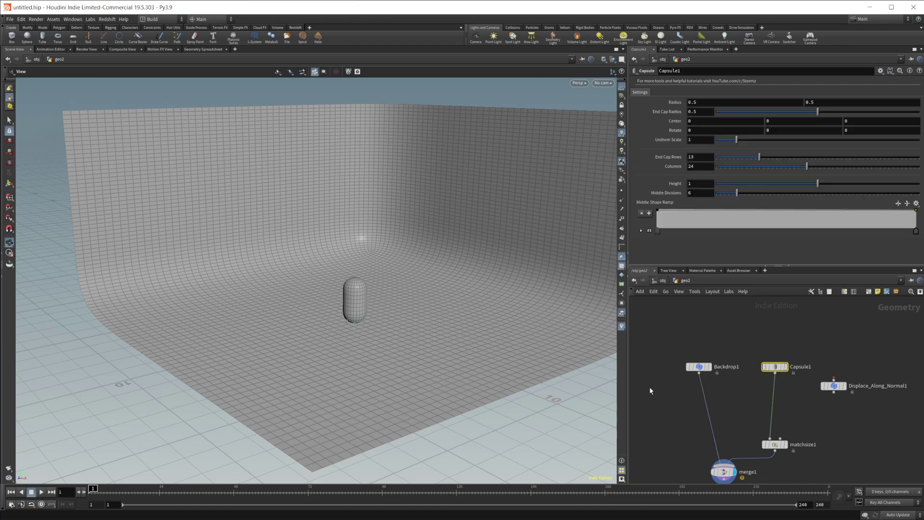
right_click_drag(344, 316, 414, 313)
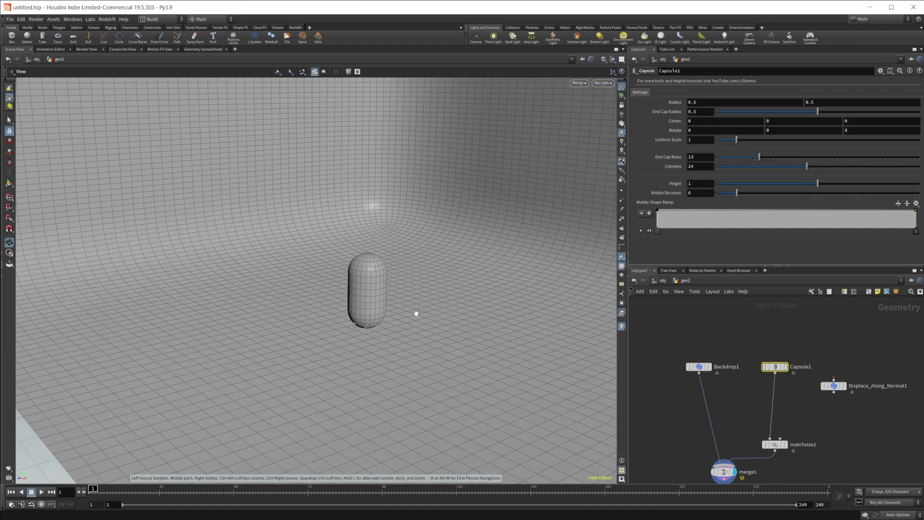
left_click_drag(414, 314, 394, 318)
right_click_drag(395, 318, 405, 324)
left_click_drag(405, 324, 392, 275)
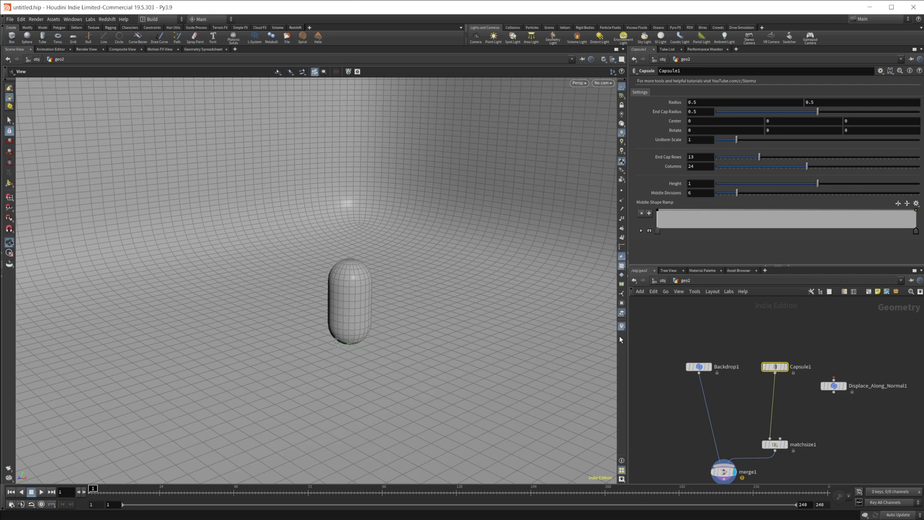
scroll(686, 330, "down", 1)
key("Tab")
mouse_move(711, 361)
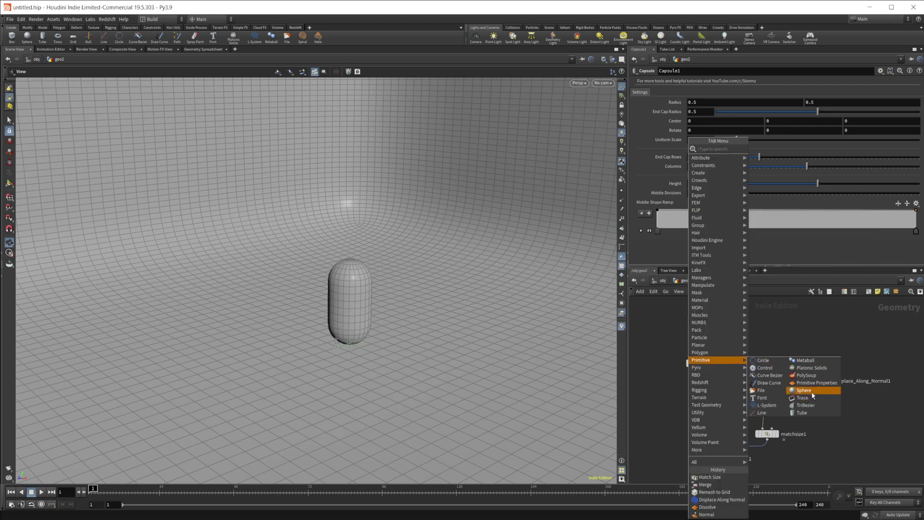
left_click(661, 342)
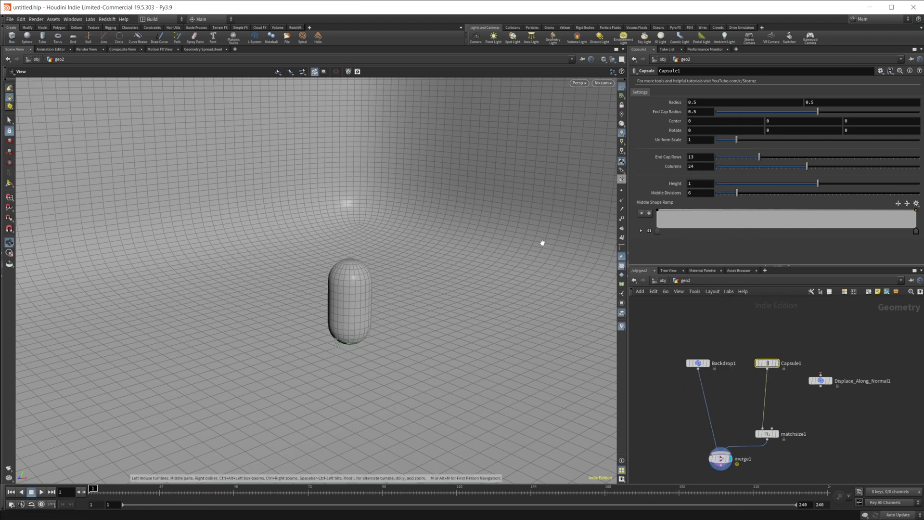
Try a second radius of 2.5 and a much smaller end cap radius on the capsule, and restore both defaults.
mouse_move(728, 103)
middle_mouse_down()
mouse_move(735, 95)
mouse_move(727, 95)
middle_mouse_up()
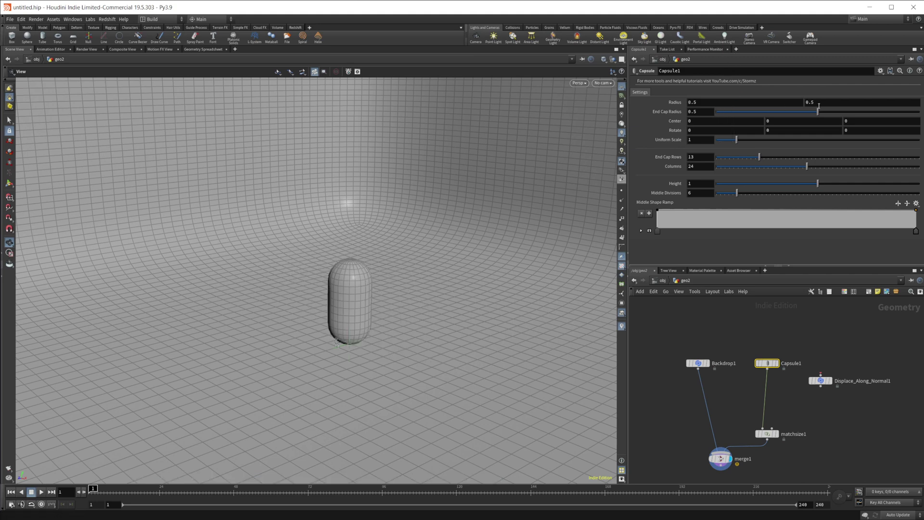
middle_click_drag(819, 105, 843, 96)
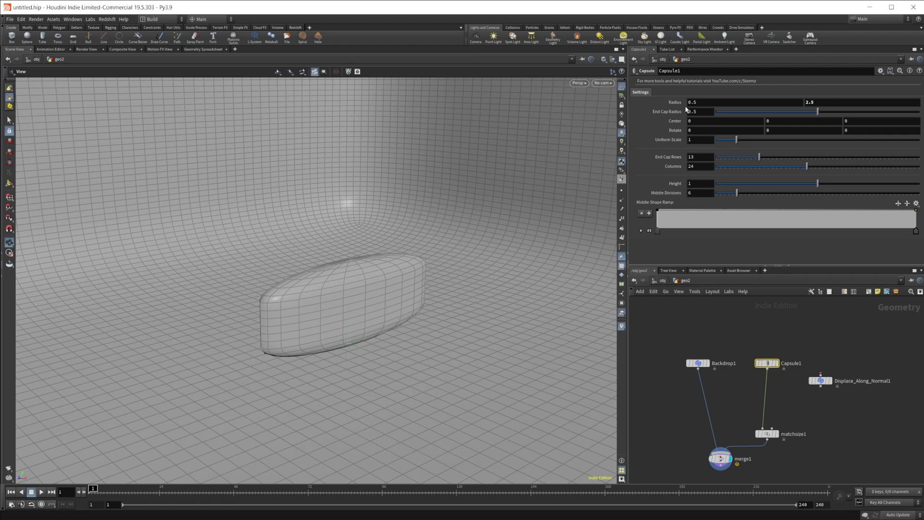
middle_click(679, 104, "ctrl")
left_click_drag(817, 111, 717, 111)
left_click_drag(570, 150, 375, 320)
middle_click(668, 111, "ctrl")
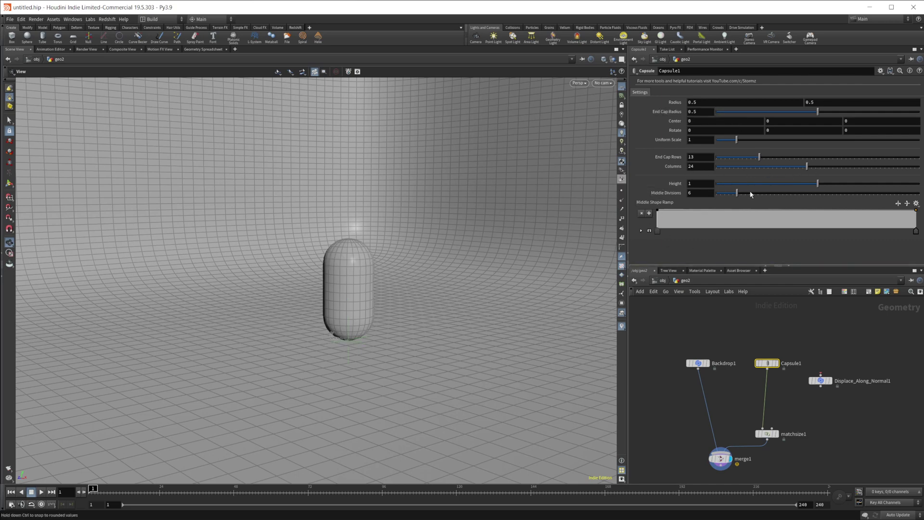
Set the capsule's middle divisions to 29.
left_click_drag(748, 193, 825, 203)
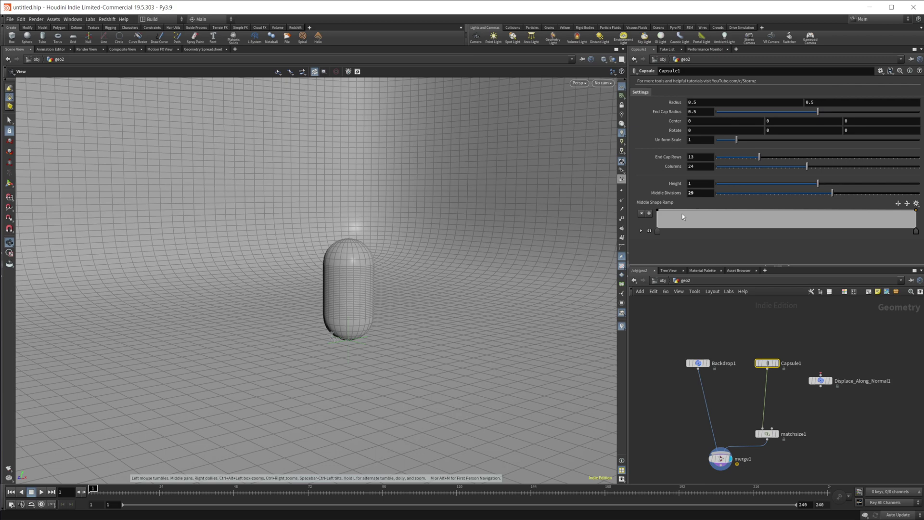
Try shaping the capsule's middle section with four added points on the Middle Shape Ramp, and reset the ramp to default.
left_click_drag(685, 213, 693, 218)
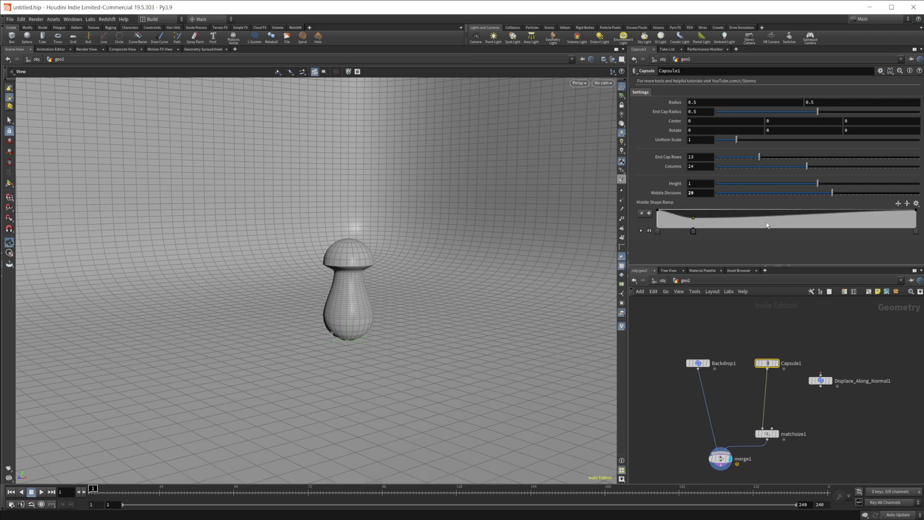
left_click(787, 219)
left_click_drag(853, 222, 882, 216)
scroll(438, 305, "up", 5)
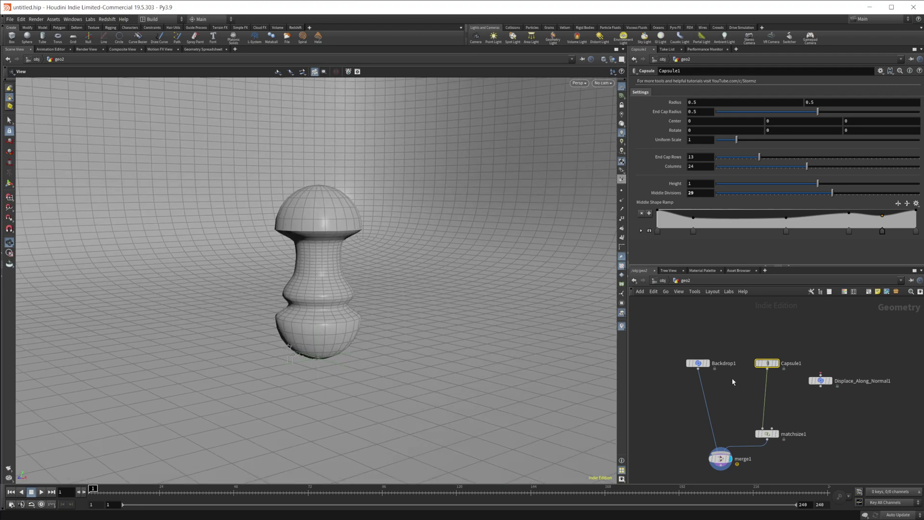
middle_click_drag(284, 287, 323, 308)
left_click_drag(327, 297, 370, 316)
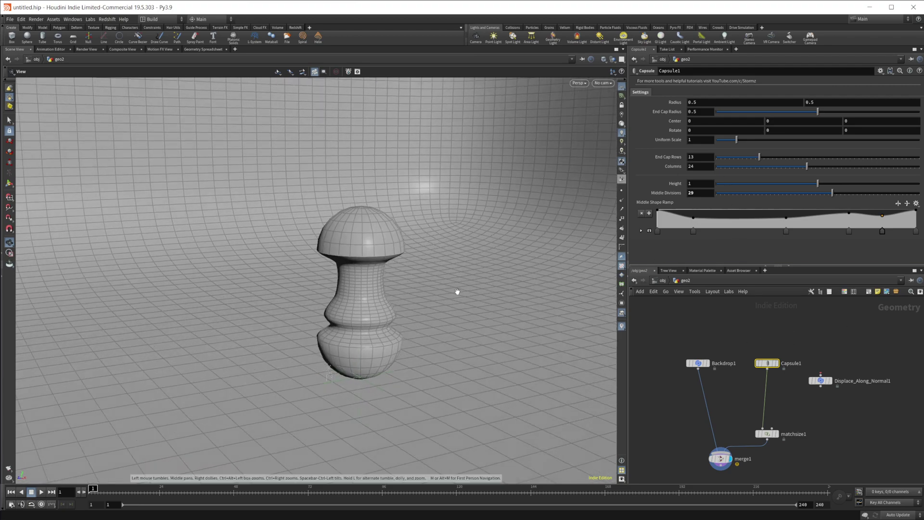
left_click_drag(456, 287, 350, 305)
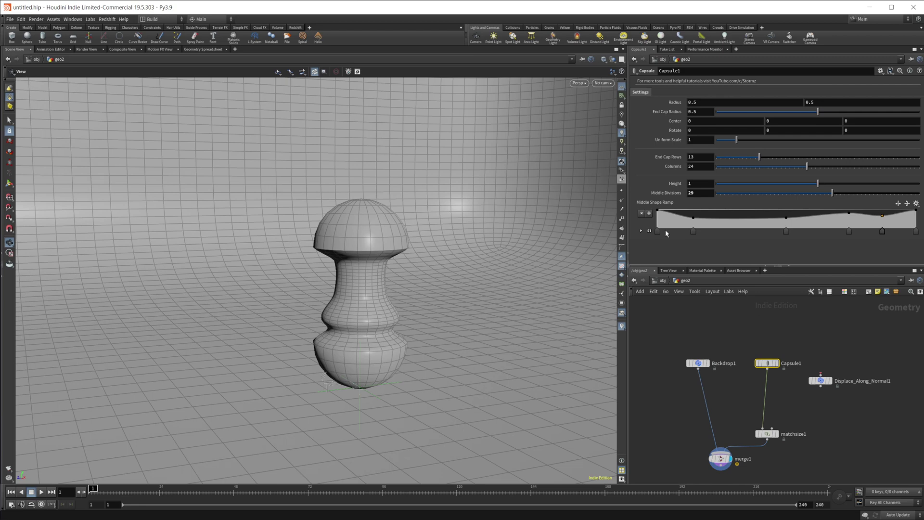
middle_click(657, 205, "ctrl")
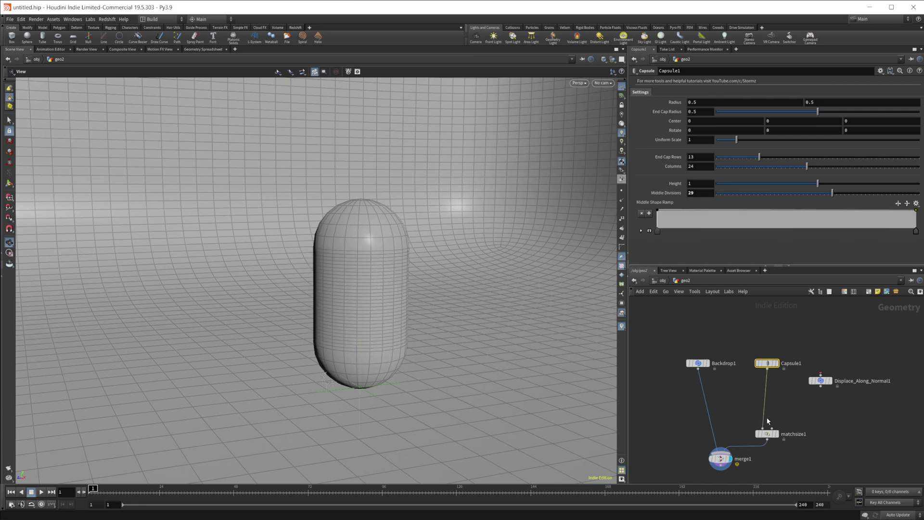
Insert the Displace_Along_Normal1 node between Capsule1 and matchsize1 and select it.
middle_click_drag(786, 408, 783, 394)
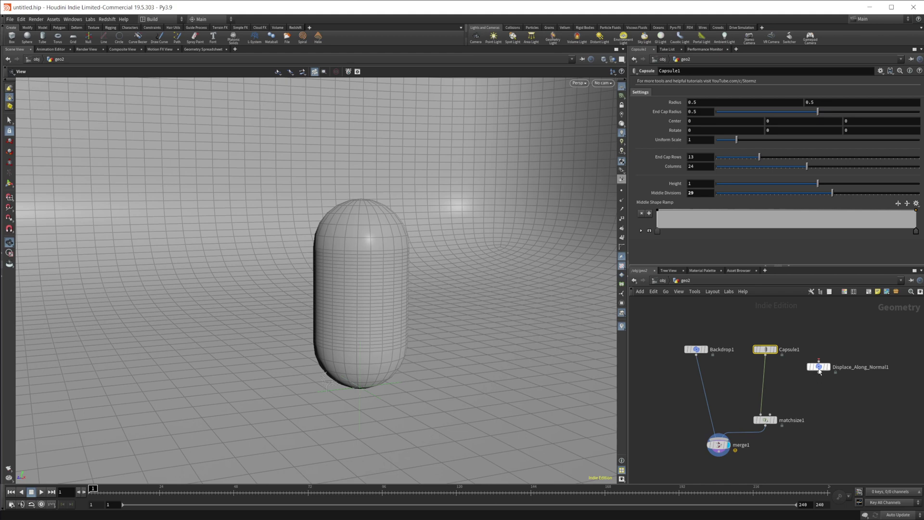
left_click_drag(820, 372, 767, 384)
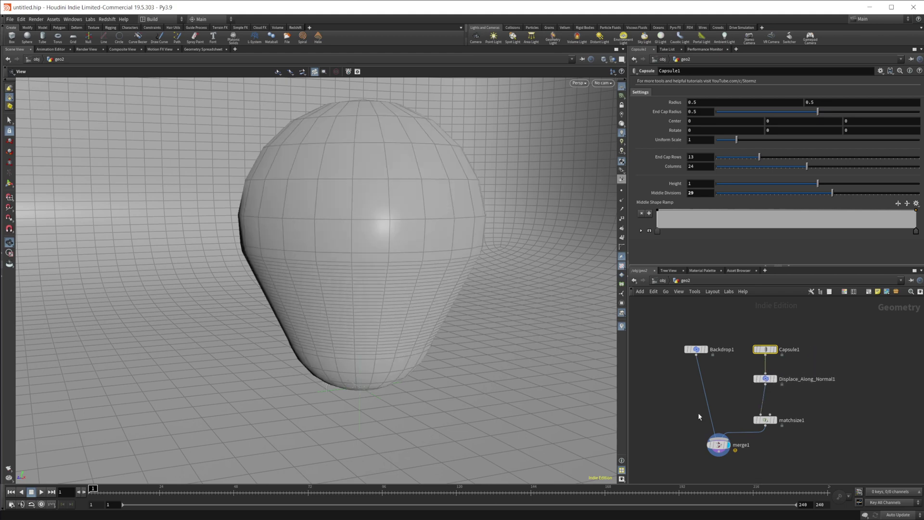
left_click(765, 379)
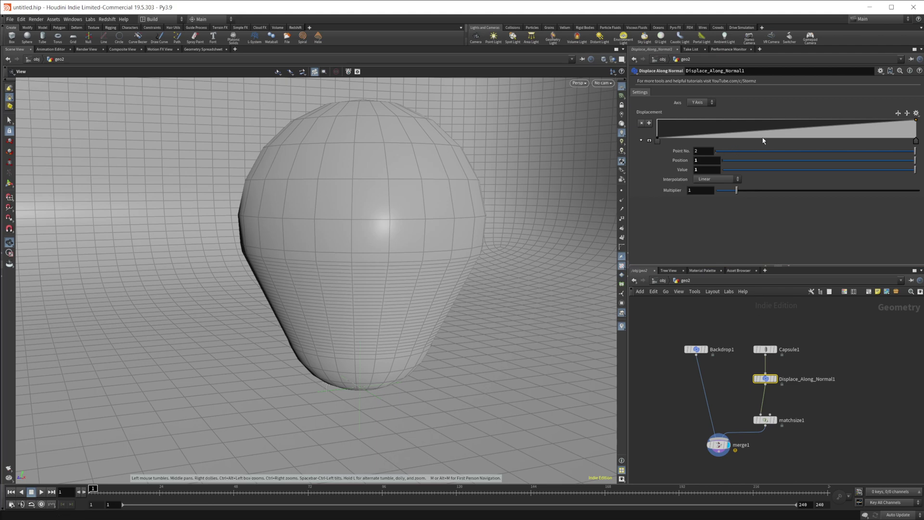
Add four points to the displacement ramp to form alternating peaks and dips, with the last at about position 0.913 and value 0.4375.
left_click_drag(751, 132, 729, 125)
left_click_drag(803, 125, 774, 132)
left_click_drag(858, 130, 894, 130)
left_click(879, 121)
scroll(472, 332, "down", 4)
mouse_move(433, 366)
left_mouse_down()
mouse_move(412, 296)
mouse_move(429, 351)
left_mouse_up()
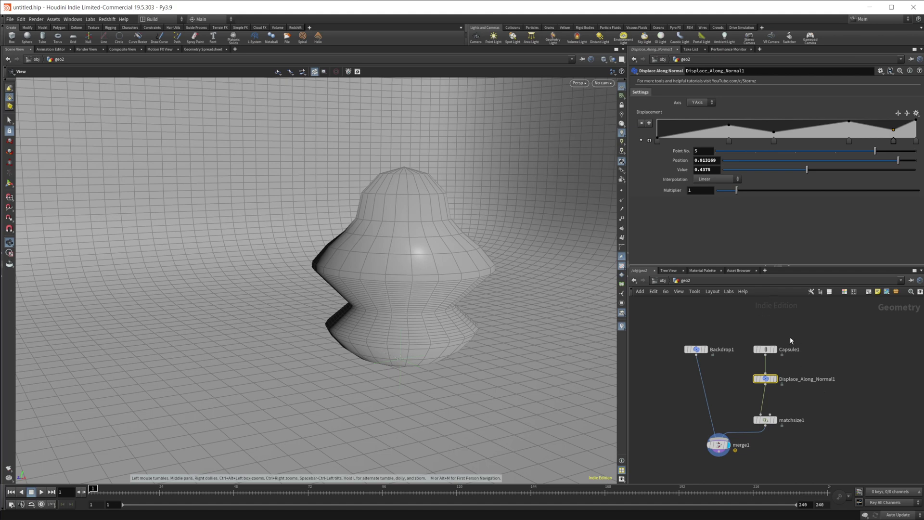
Add and display a Line node beside the capsule chain, with length 2.4 and 40 points.
middle_click_drag(832, 358, 793, 355)
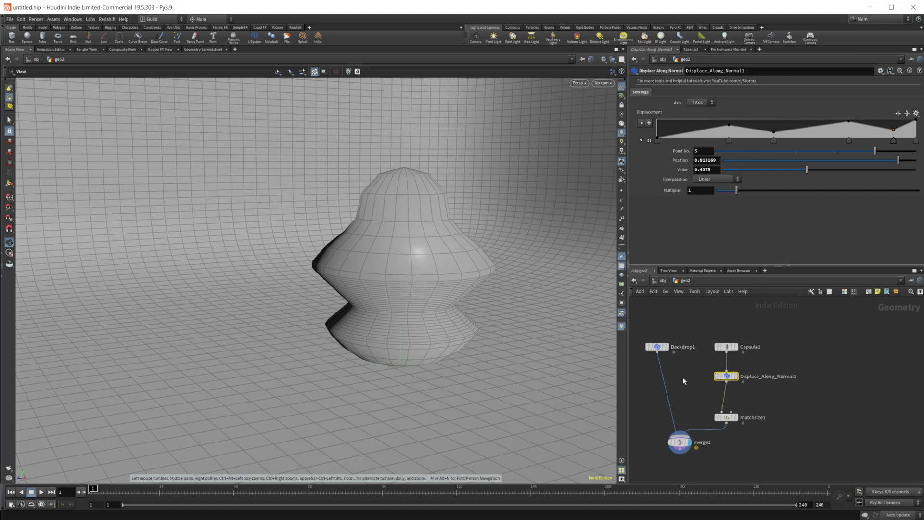
key("Tab")
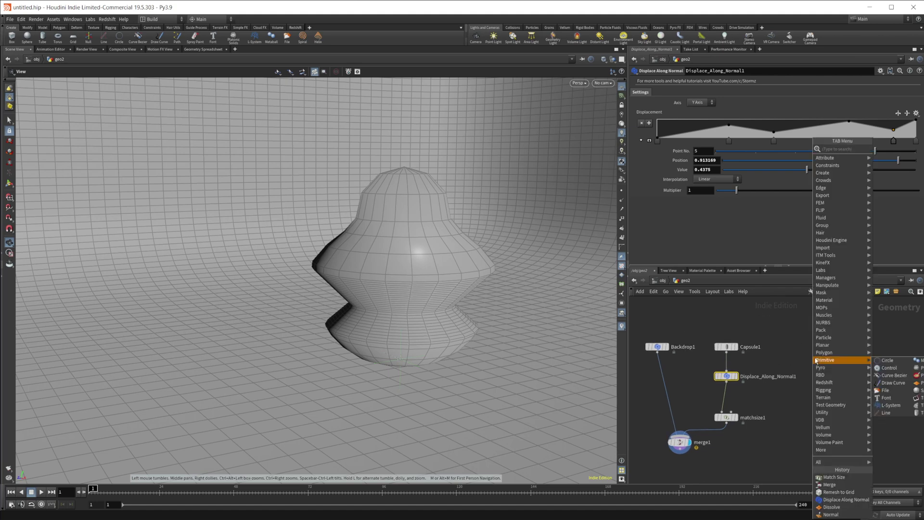
left_click(886, 413)
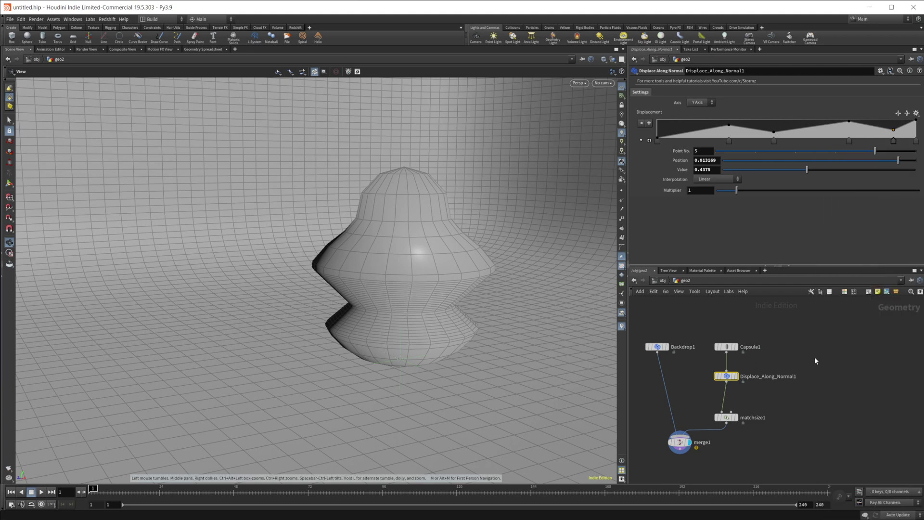
left_click(815, 358)
left_click_drag(815, 360, 801, 360)
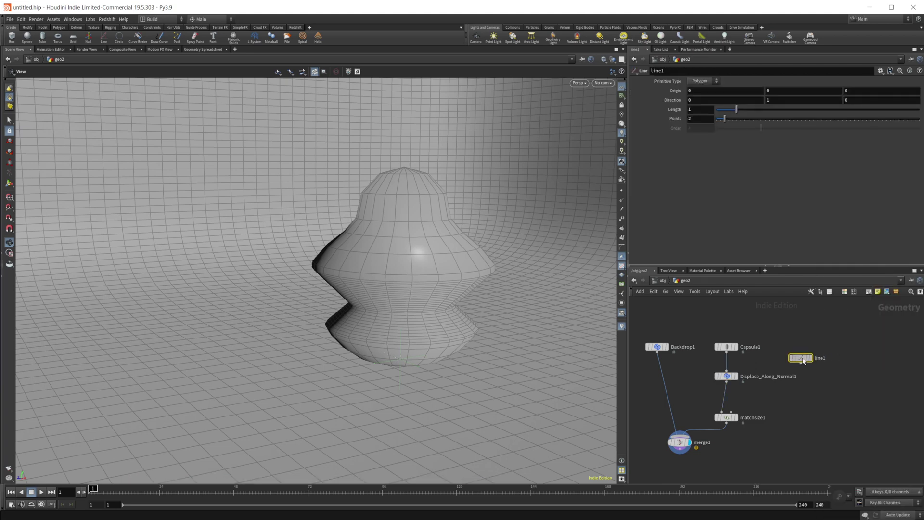
left_click(811, 358)
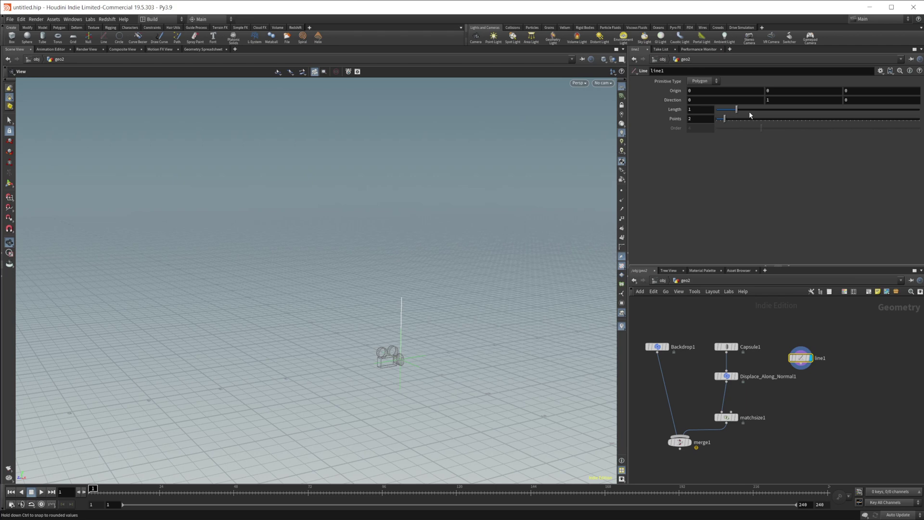
left_click_drag(750, 113, 877, 146)
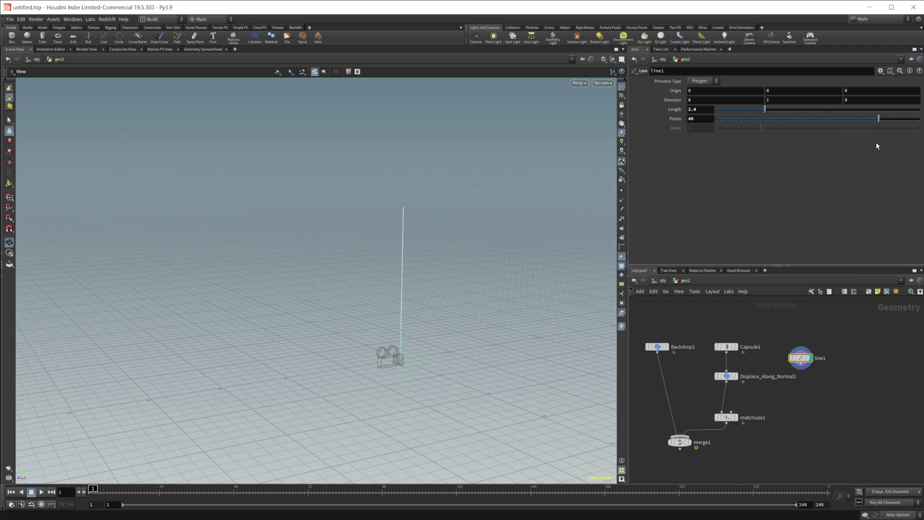
Add a Modify Normals node below line1 and display its output.
key("Tab")
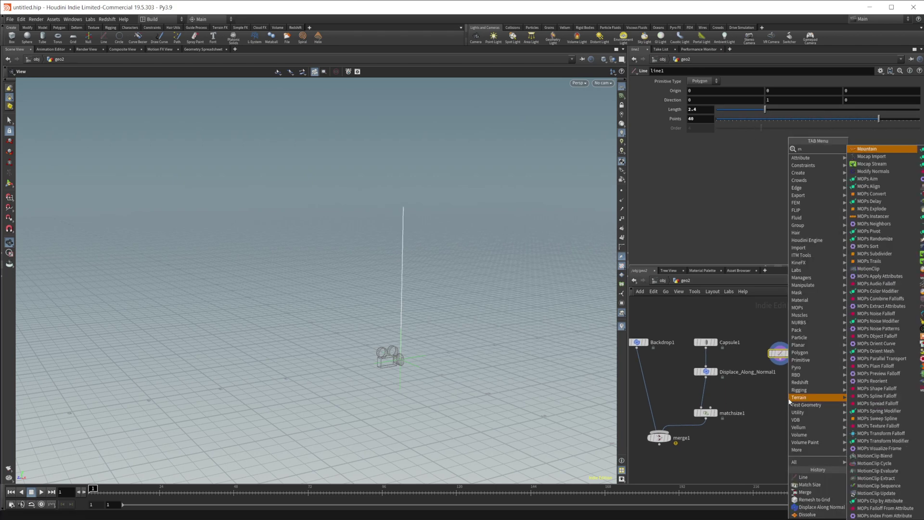
type("modif")
key("Return")
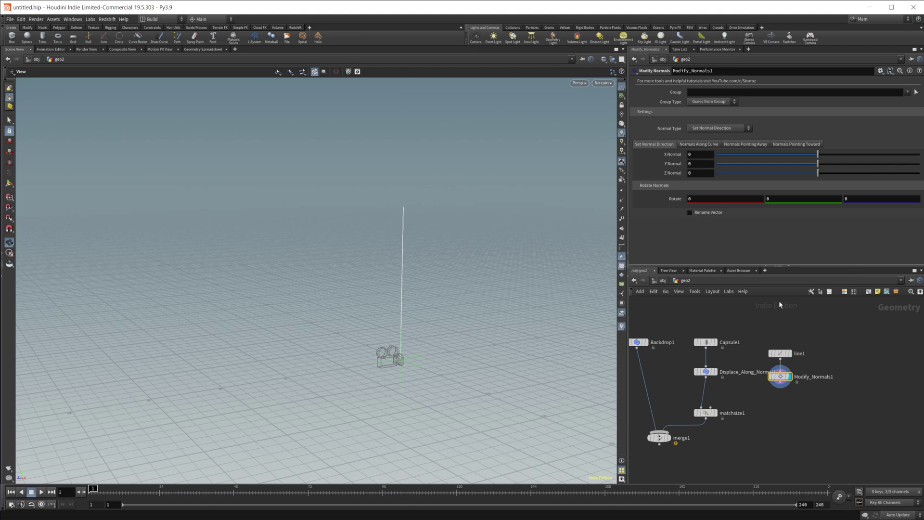
Try the Normals Pointing Away normal type on the Modify Normals node.
left_click(785, 145)
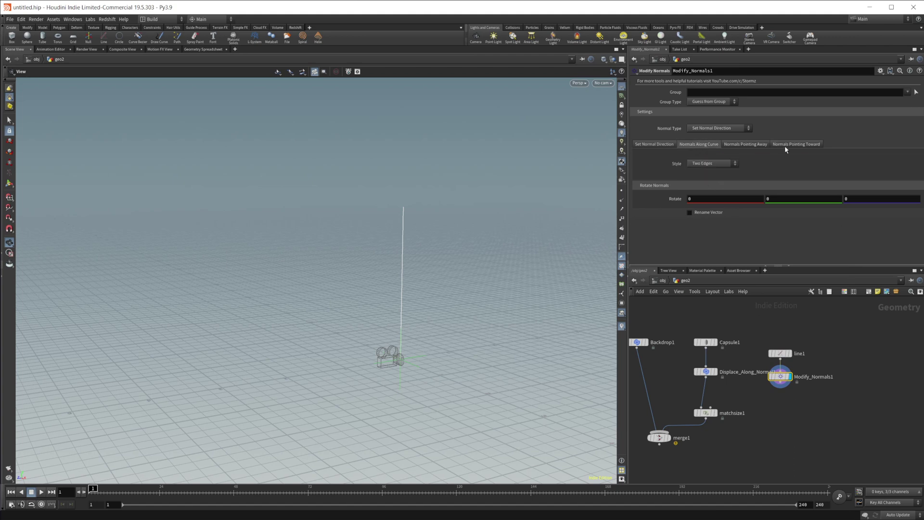
left_click(719, 128)
left_click(714, 150)
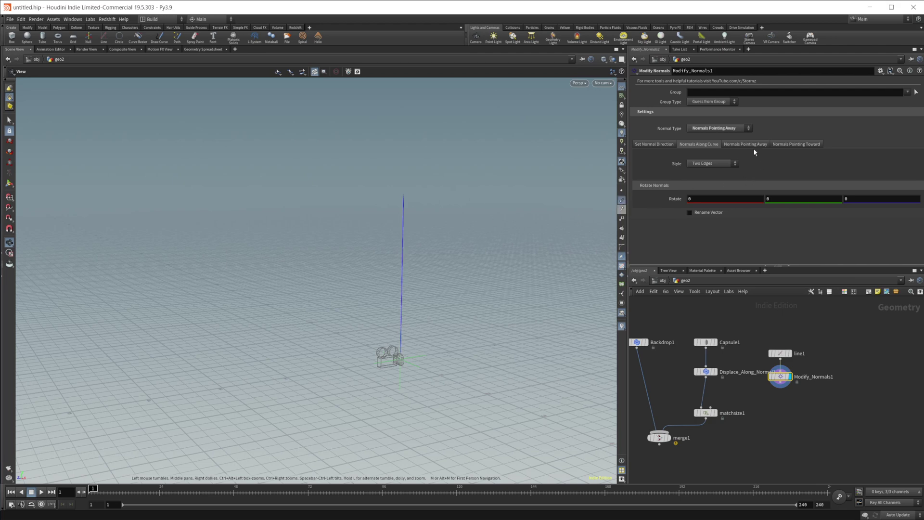
Switch the Normal Type to Set Normal Direction and set the X Normal to about 0.727.
left_click(731, 130)
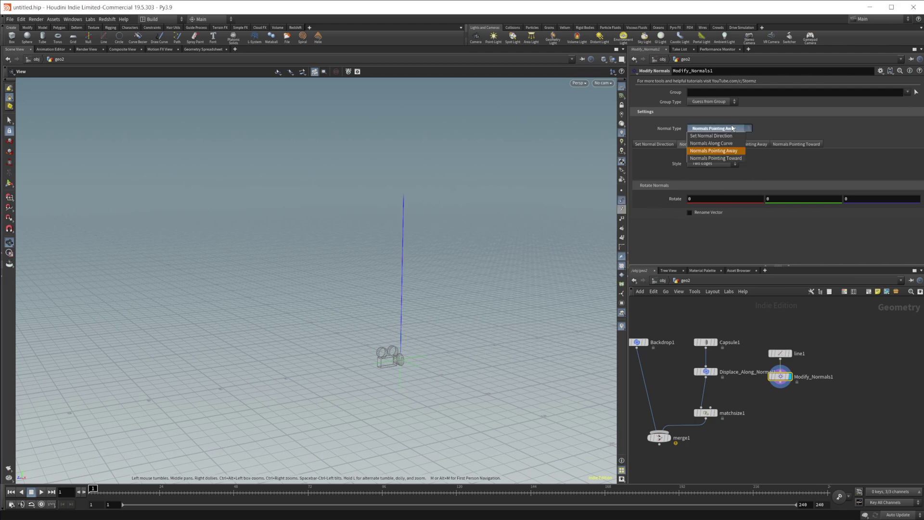
left_click(776, 161)
left_click(695, 129)
left_click(708, 130)
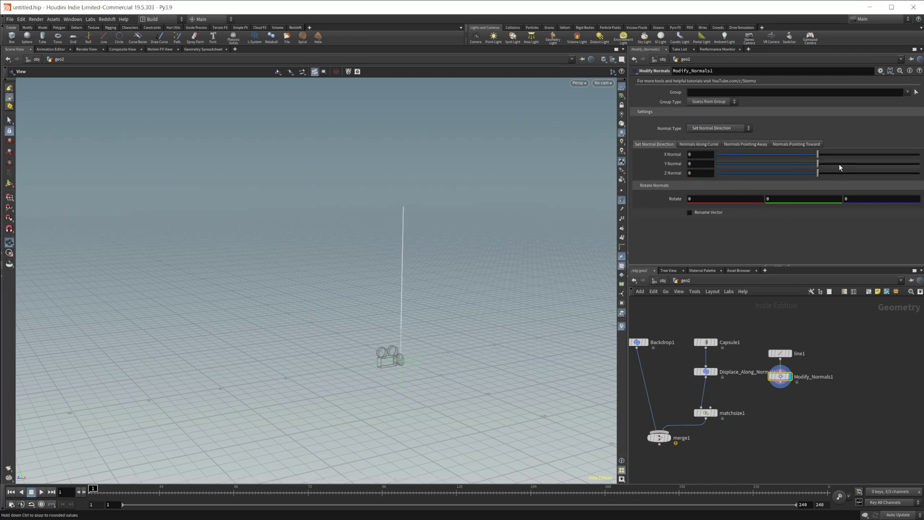
left_click_drag(832, 154, 892, 154)
left_click_drag(406, 304, 432, 299)
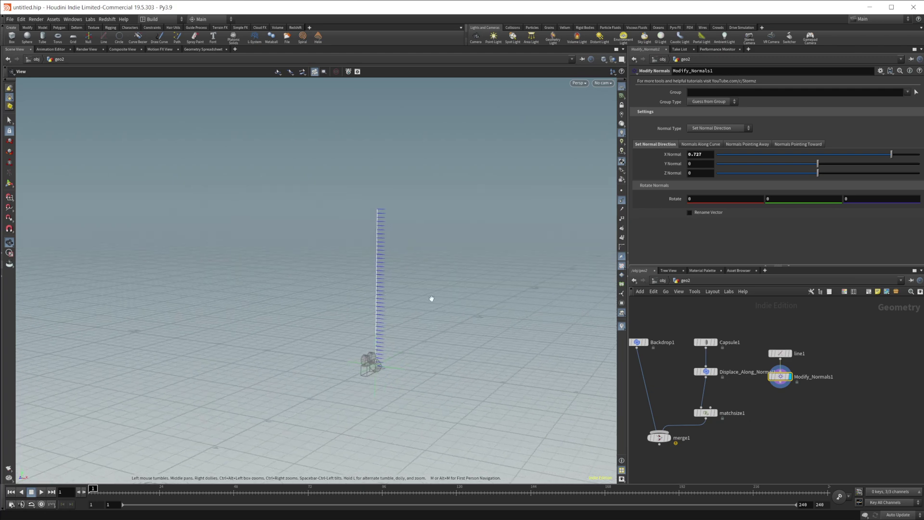
Duplicate Displace_Along_Normal1 below Modify_Normals1, display the copy, and move its third ramp point to about position 0.508 and value 0.3125.
mouse_move(711, 376)
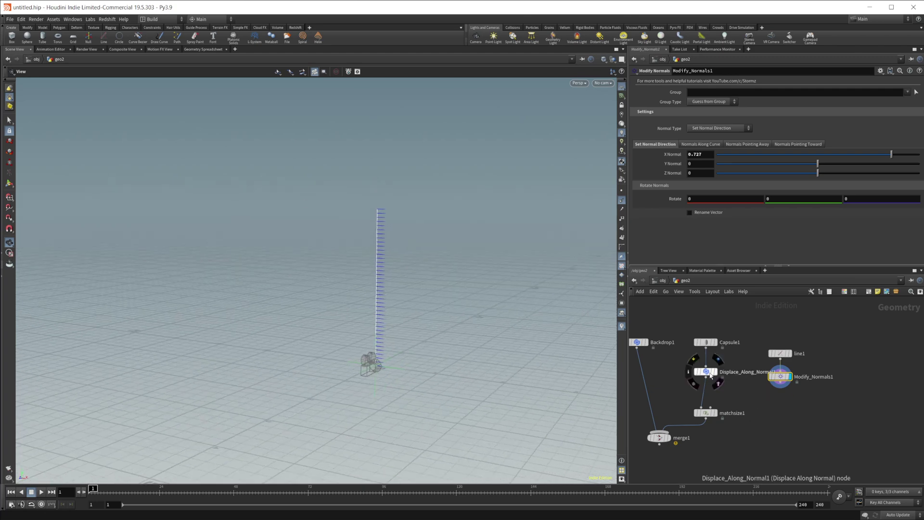
left_click_drag(711, 376, 776, 394, "alt")
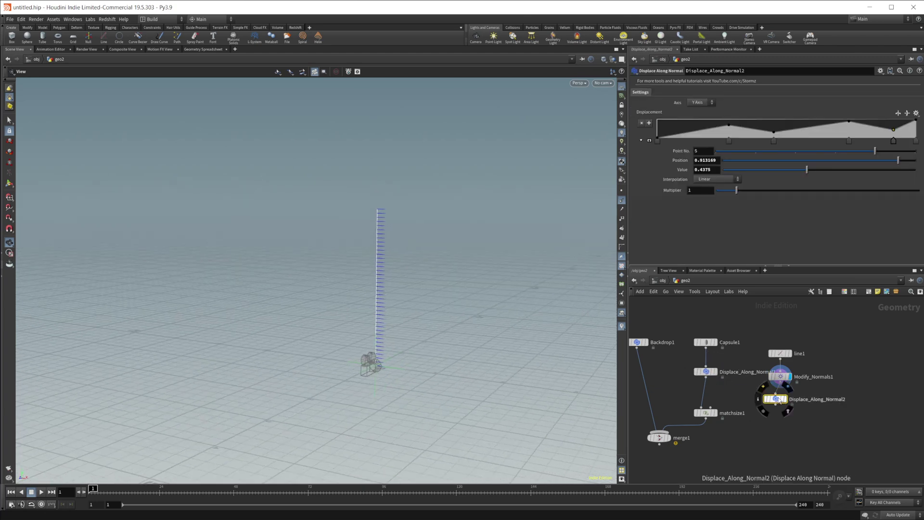
left_click(789, 387)
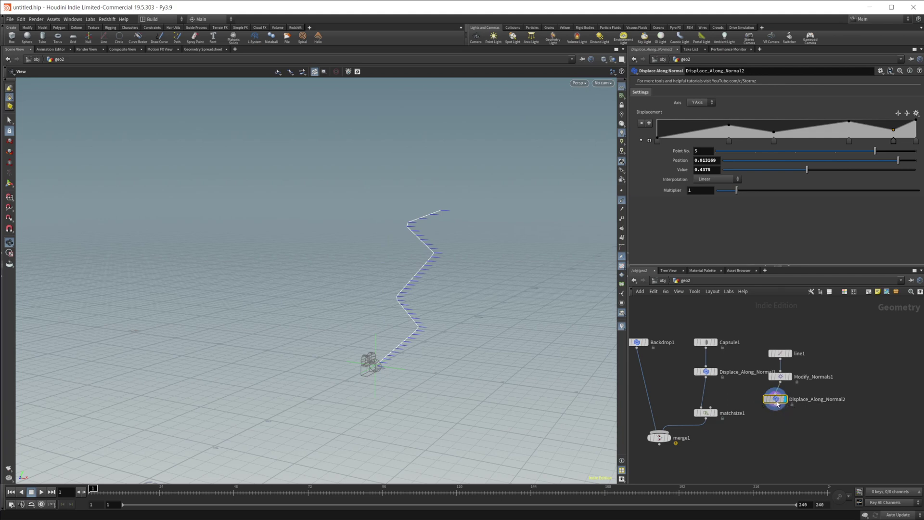
left_click_drag(730, 128, 789, 140)
Align Displace_Along_Normal2 under Modify_Normals1 and set the direction of line1 to 1, 0, 0.
left_click(780, 353)
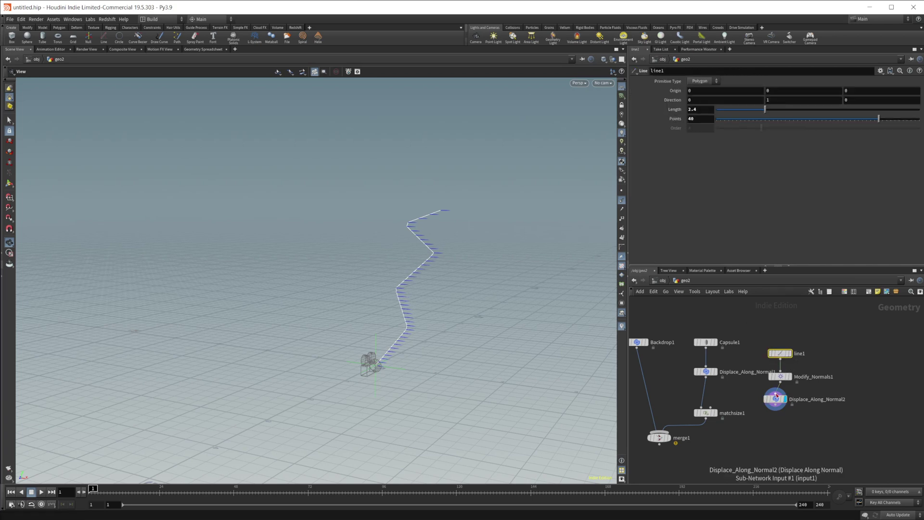
left_click_drag(777, 403, 782, 405)
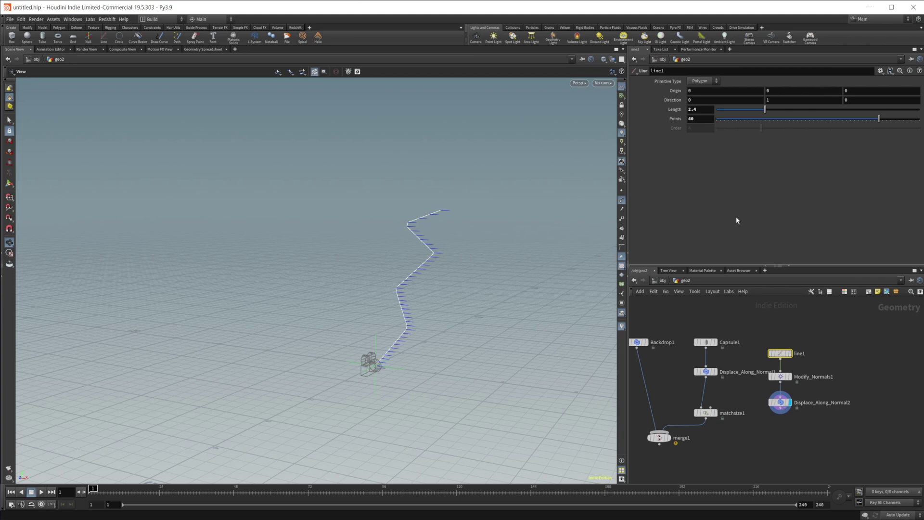
left_click_drag(704, 100, 639, 98)
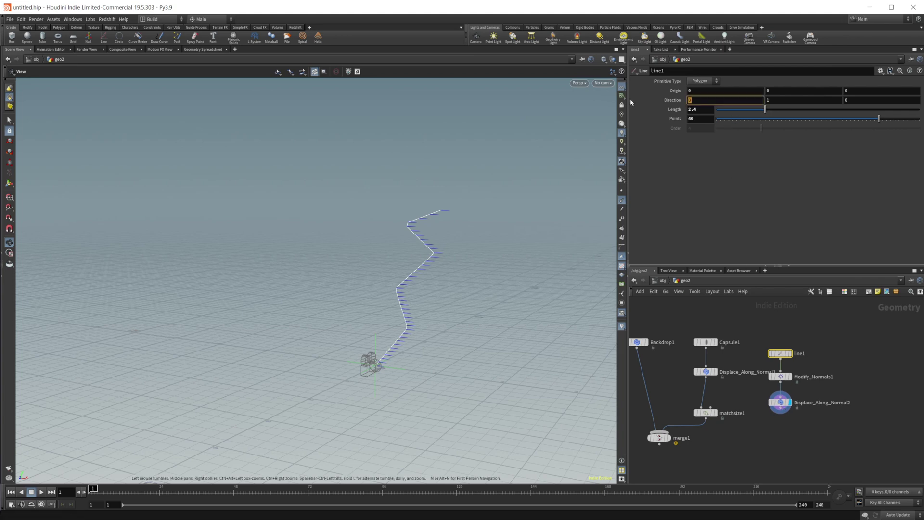
type("1")
key("Tab")
type("0")
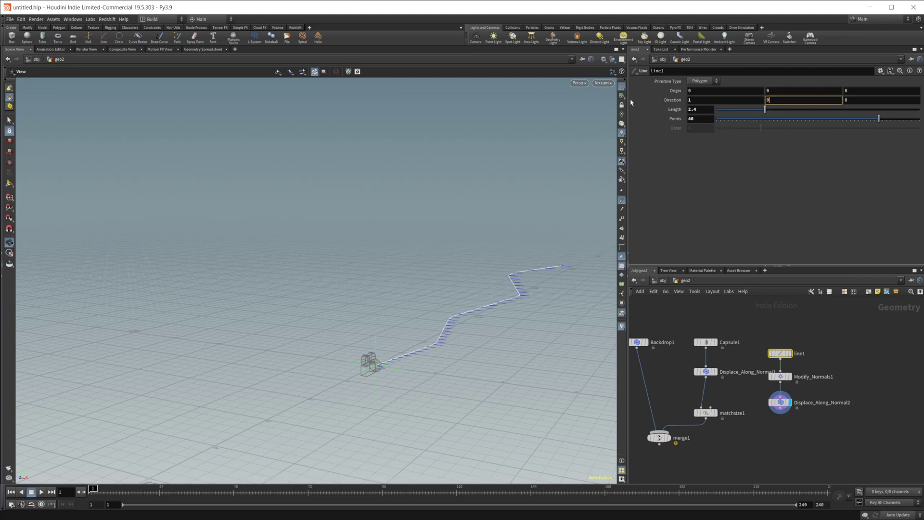
key("Return")
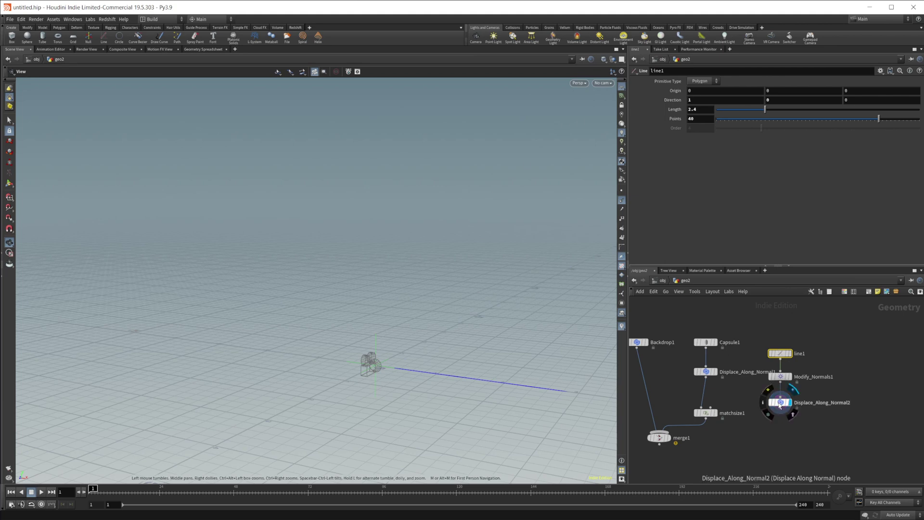
Reset the X Normal to 0 on Modify_Normals1 and set its Y Normal to 1.
mouse_move(780, 406)
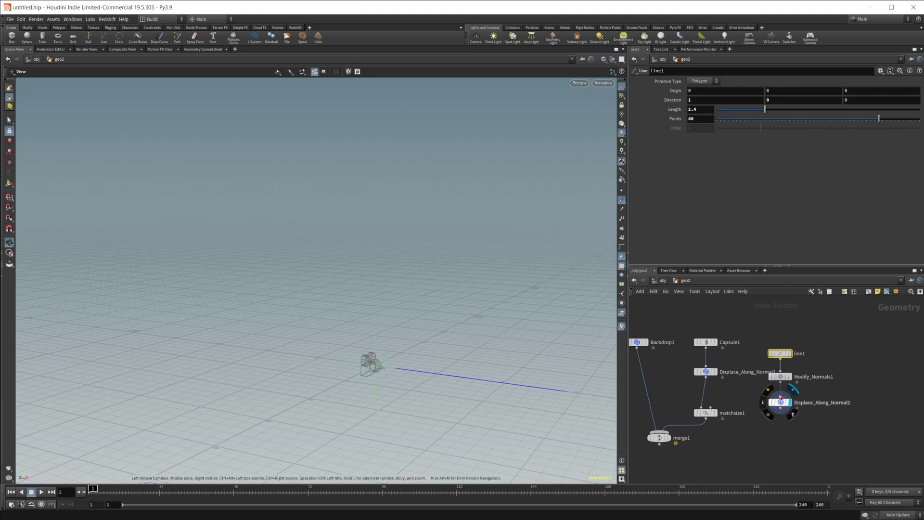
left_click(781, 376)
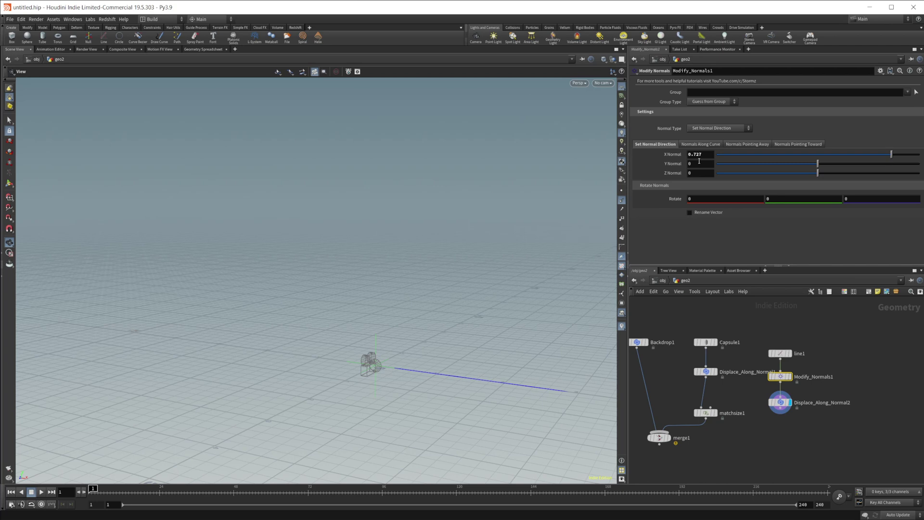
key("ctrl+z")
left_click_drag(818, 164, 923, 164)
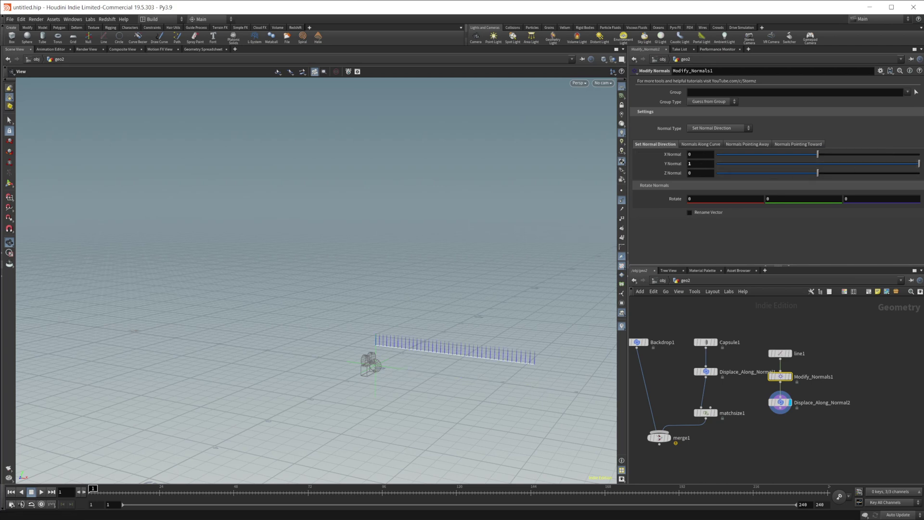
Set the displacement axis of Displace_Along_Normal2 to X Axis.
left_click(780, 403)
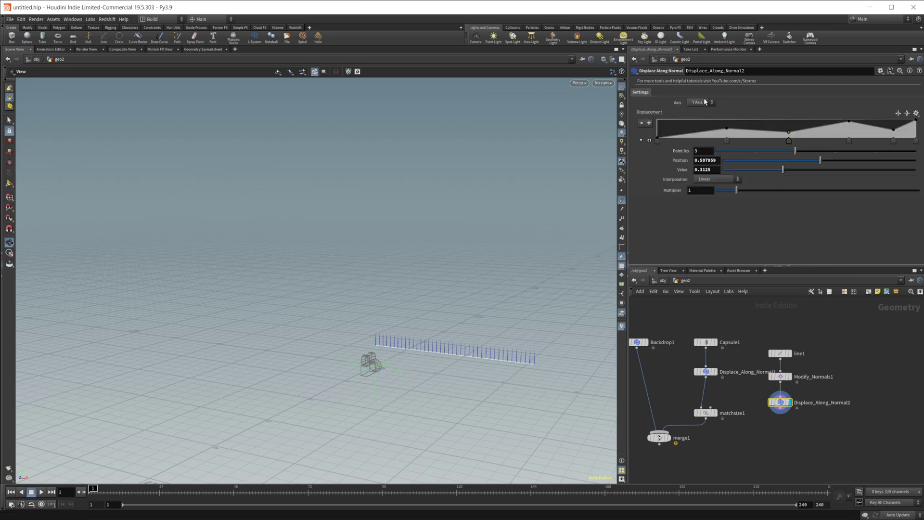
left_click(701, 102)
left_click(698, 107)
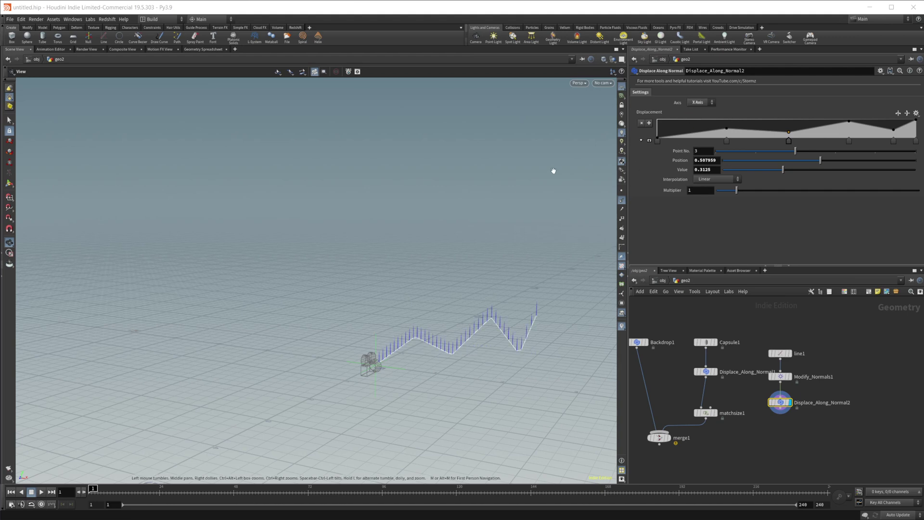
mouse_move(439, 388)
left_mouse_down()
mouse_move(435, 401)
mouse_move(442, 385)
left_mouse_up()
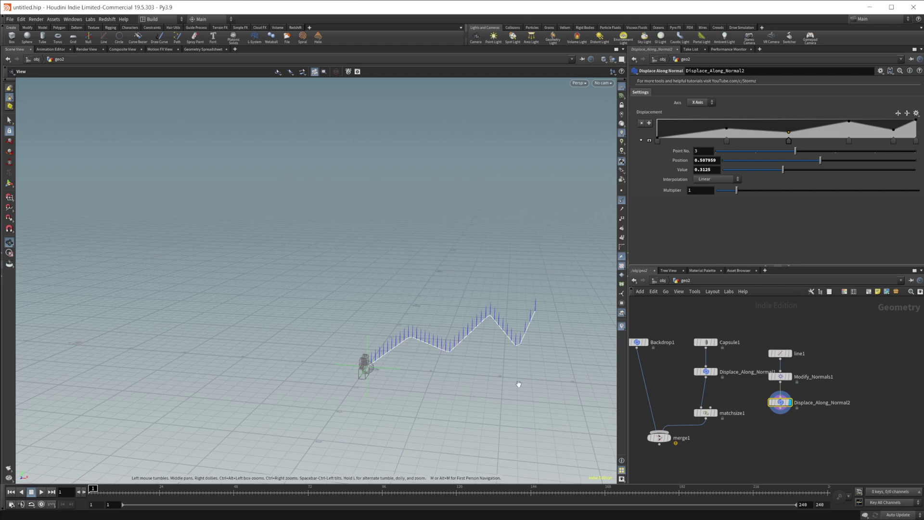
left_click_drag(413, 380, 445, 379)
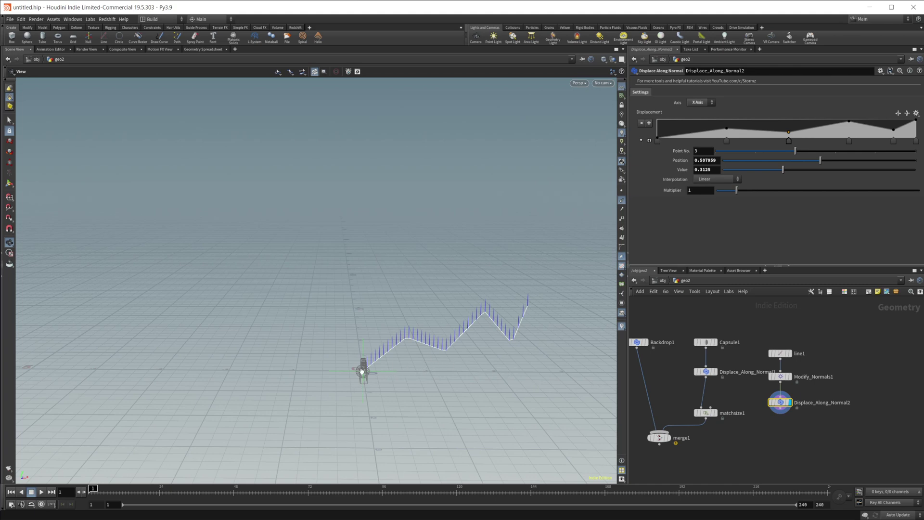
middle_click_drag(380, 394, 353, 377)
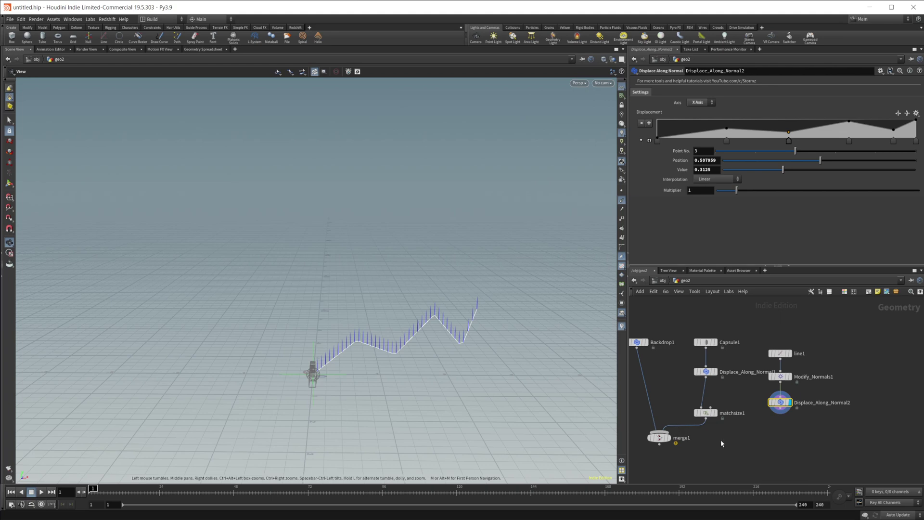
Turn off the normals display in the viewport and display the combined backdrop and capsule output of merge1.
middle_click_drag(720, 440, 724, 439)
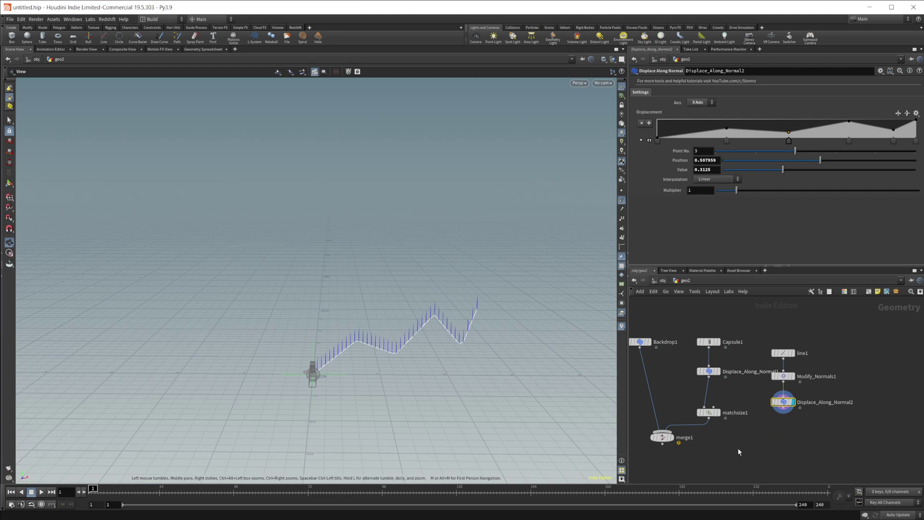
middle_click_drag(738, 448, 774, 455)
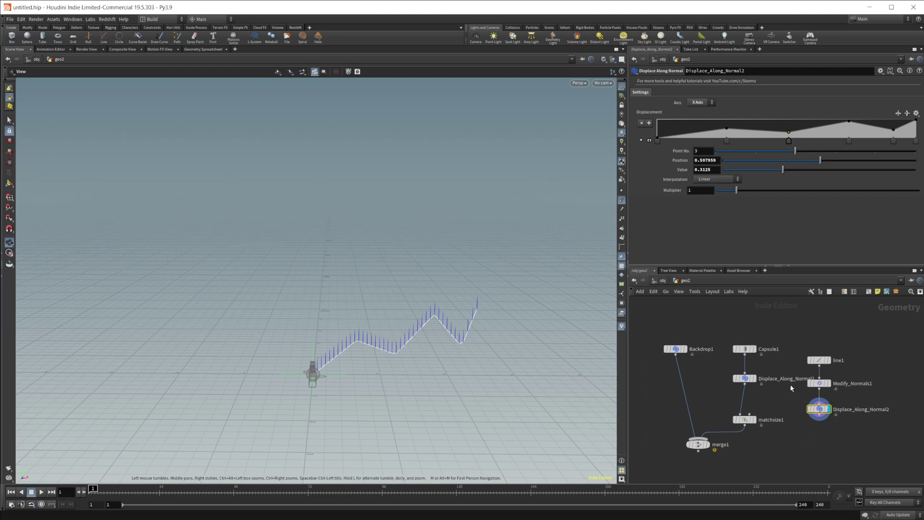
left_click(675, 353)
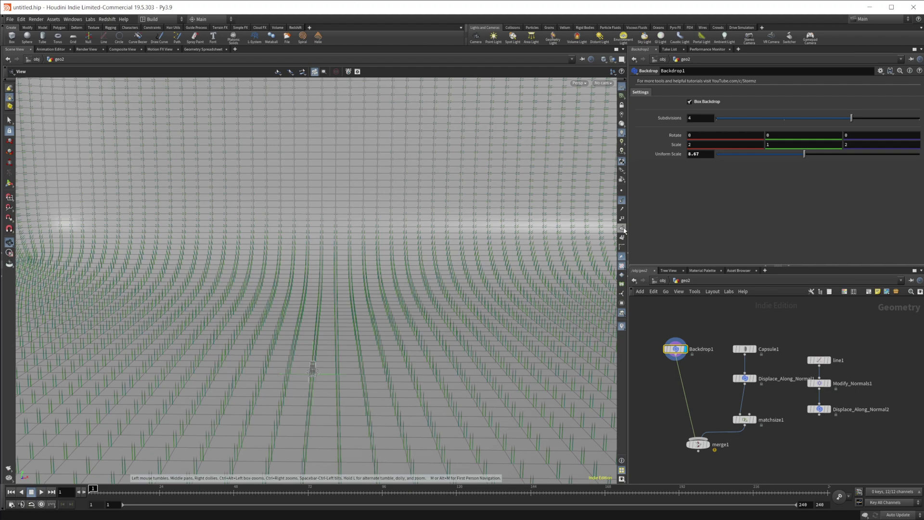
left_click(621, 209)
left_click(711, 429)
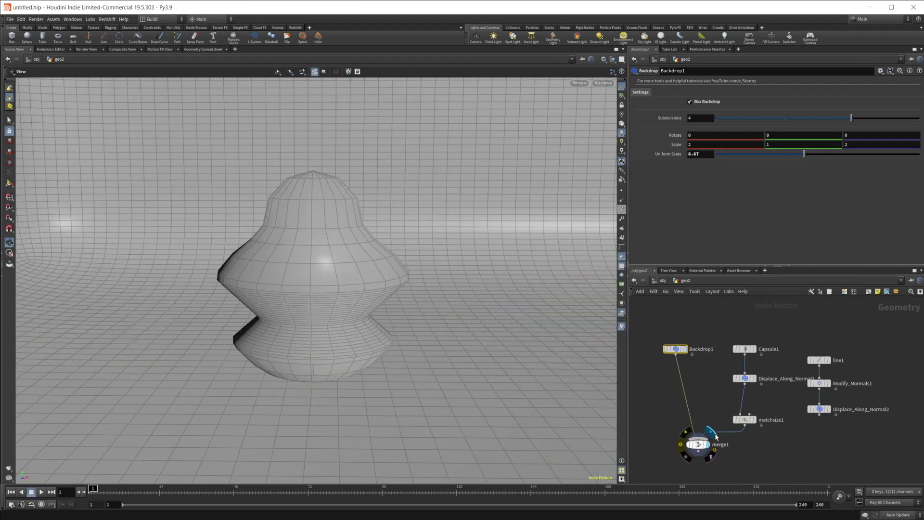
right_click_drag(415, 328, 308, 289)
left_click_drag(423, 328, 340, 353)
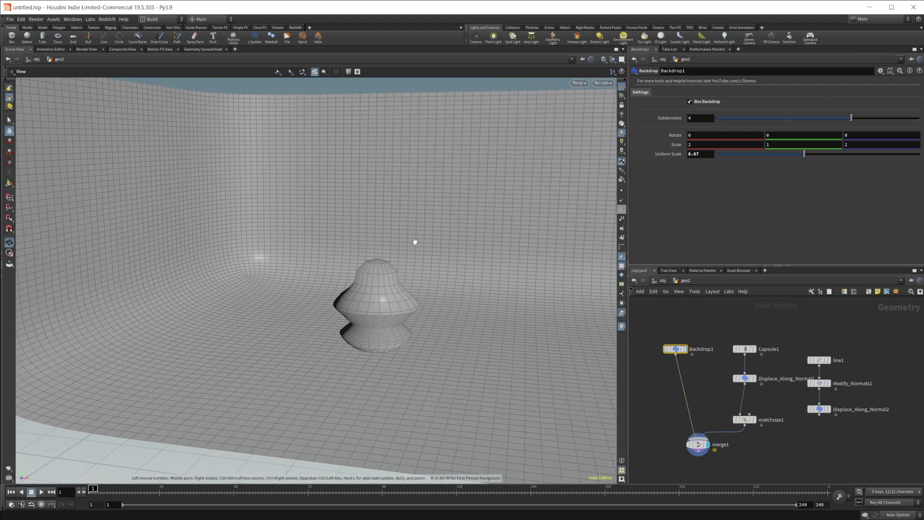
Return to the object level and show the geo1 spiral curve together with geo2.
left_click(663, 280)
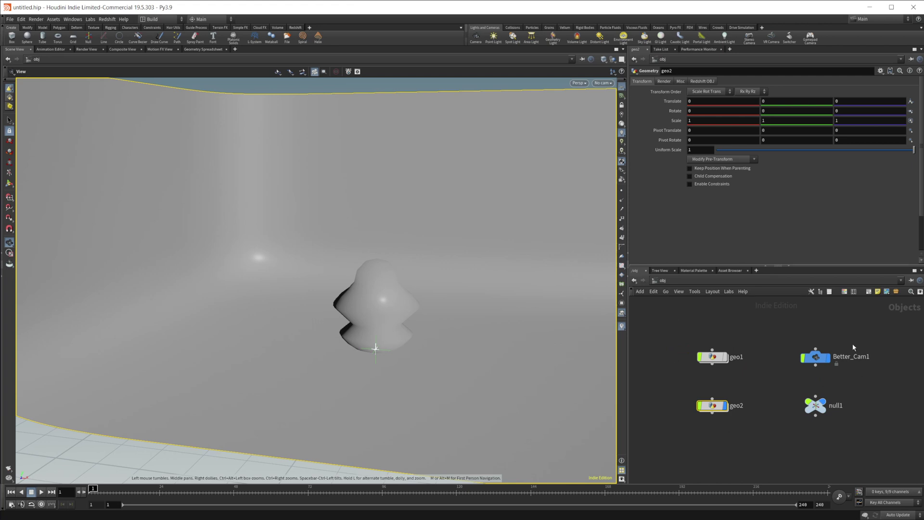
left_click(816, 357)
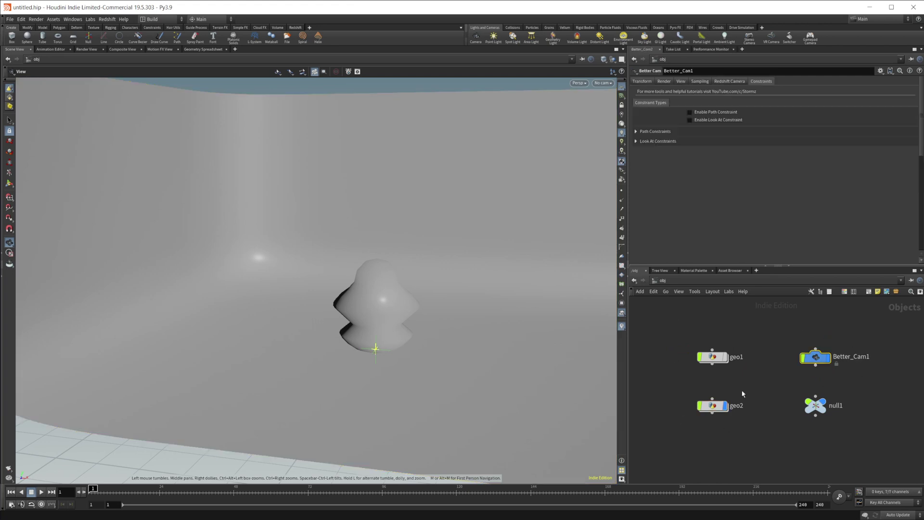
left_click(724, 356)
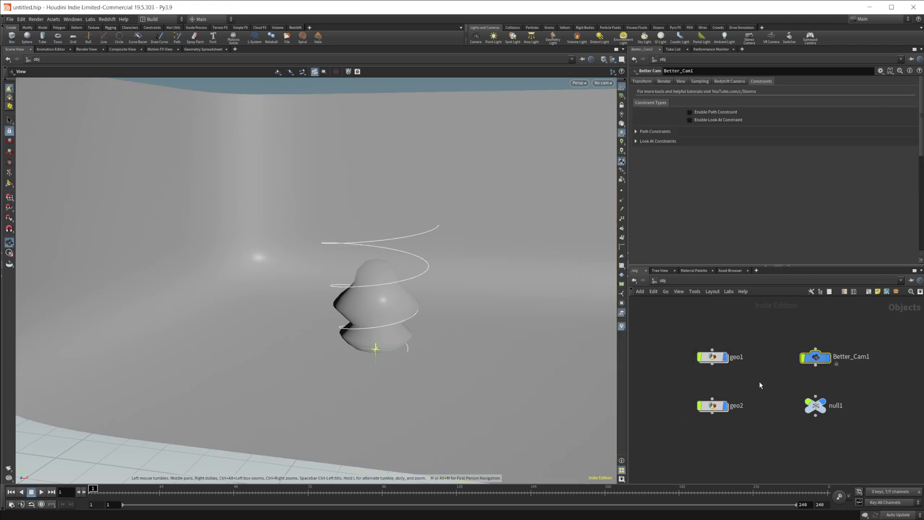
Open geo2 and pull Displace_Along_Normal1 out of the chain between Capsule1 and matchsize1.
left_click(718, 406)
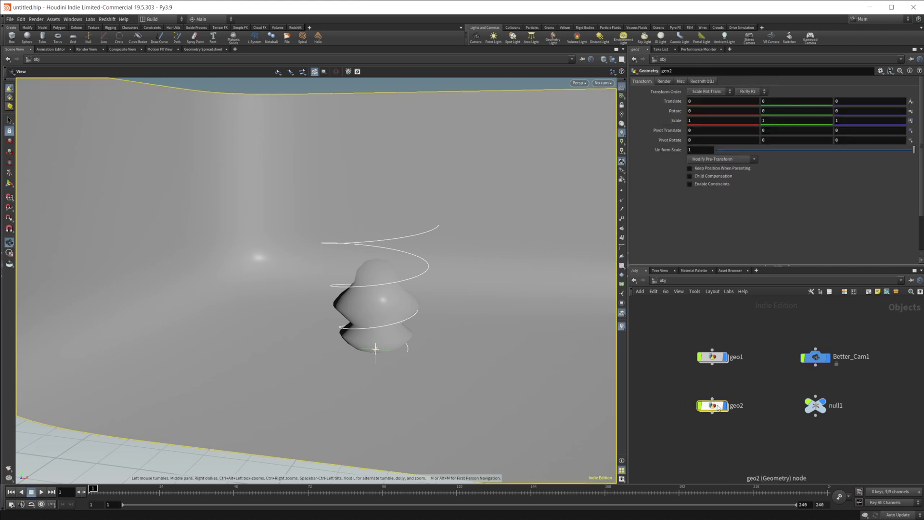
double_click(719, 407)
left_click(745, 349)
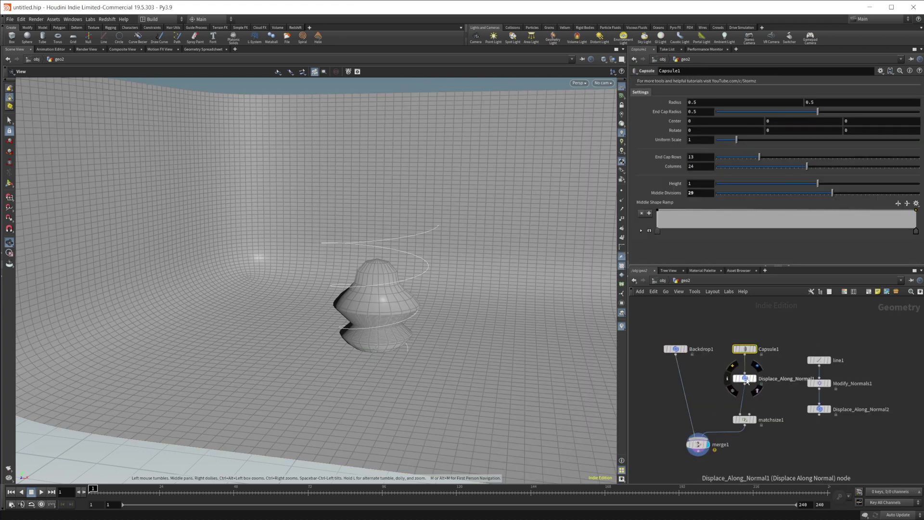
left_click_drag(746, 378, 805, 317)
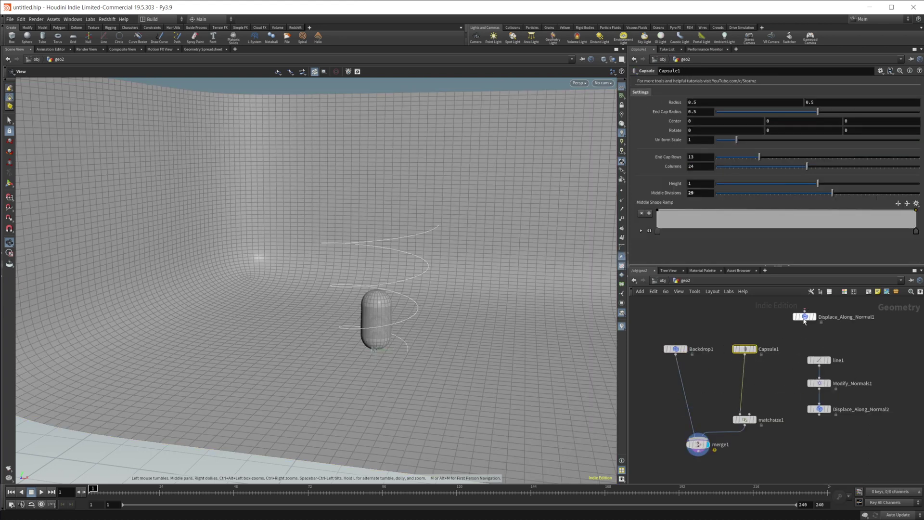
Return to the object level and look over Better_Cam1's Transform, Redshift Camera and Constraints settings.
left_click(663, 283)
left_click(816, 357)
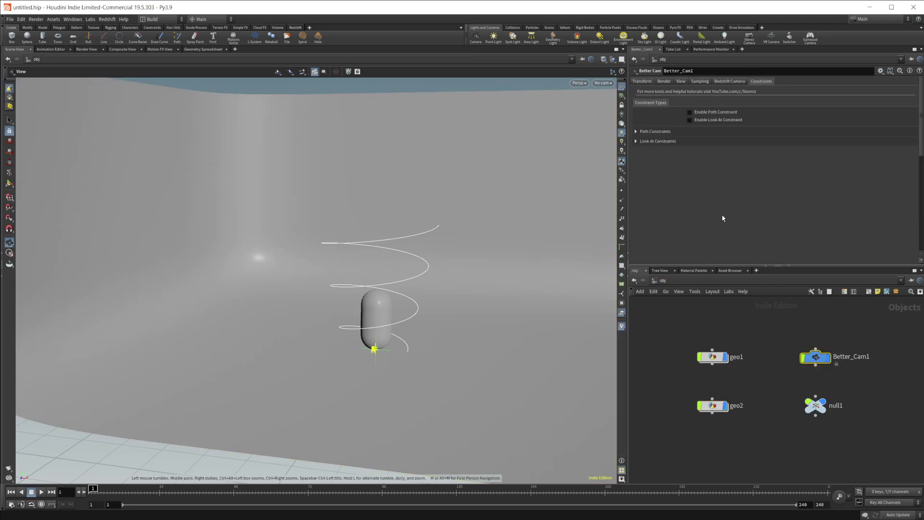
left_click(641, 82)
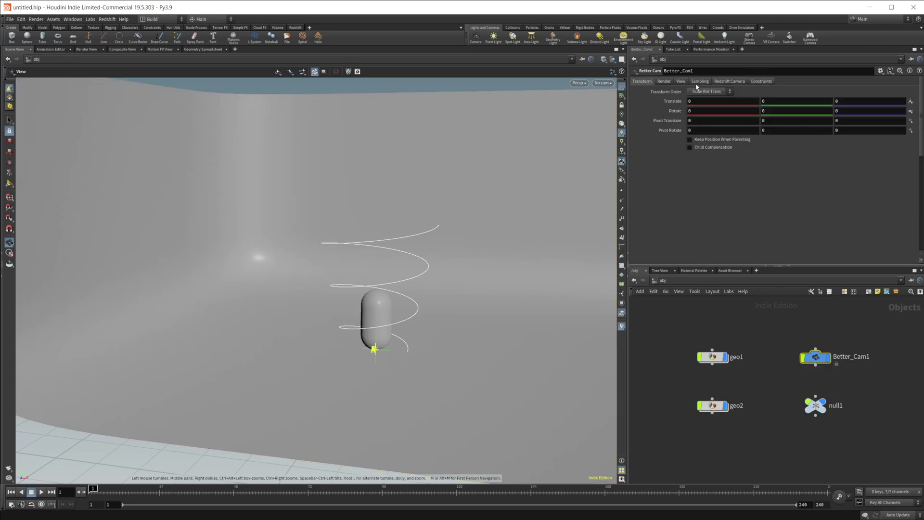
left_click(734, 82)
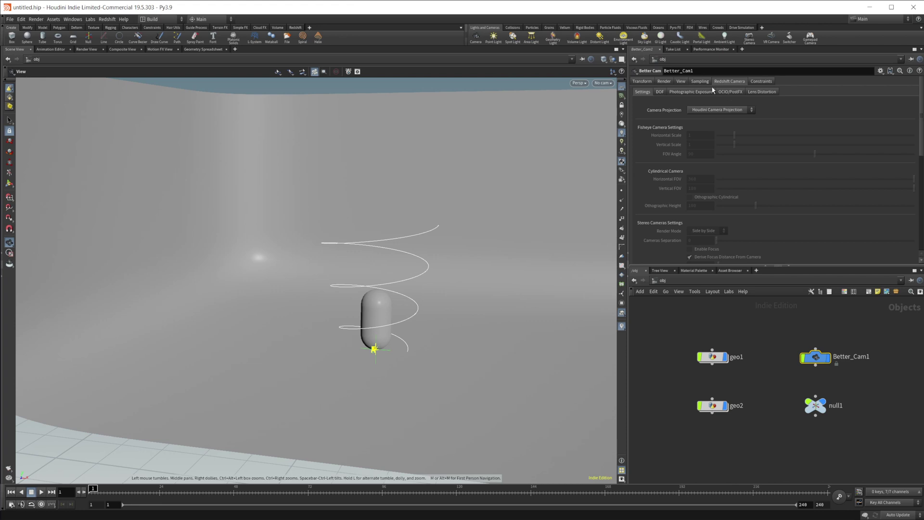
left_click(759, 82)
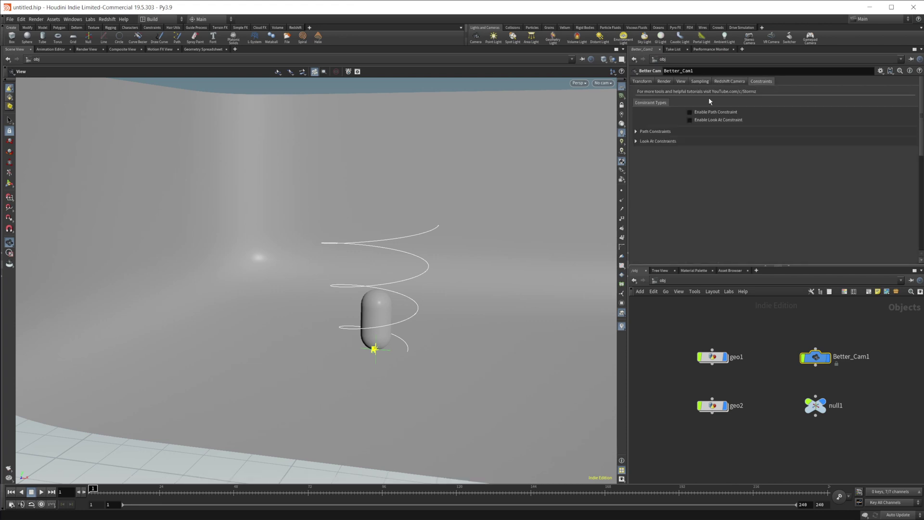
Enable the path and look at constraints on Better_Cam1 and expand its Path Constraints settings.
left_click(710, 113)
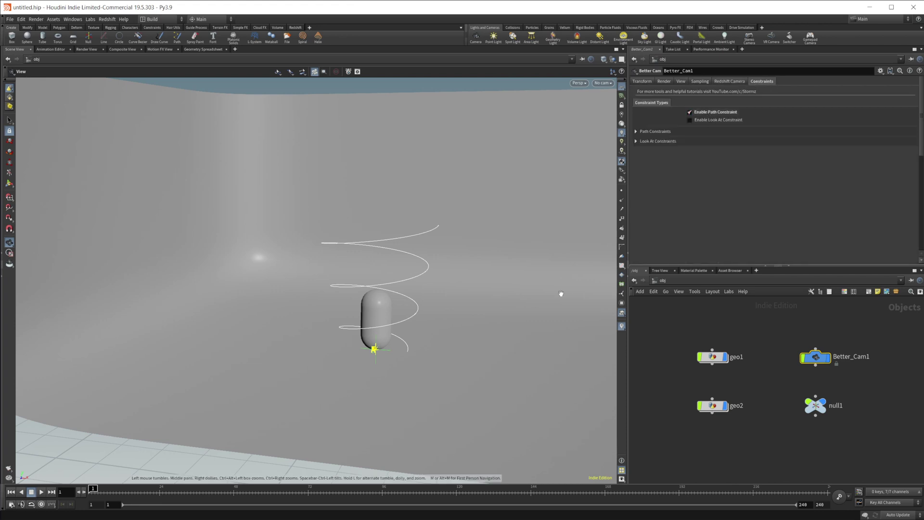
left_click(652, 132)
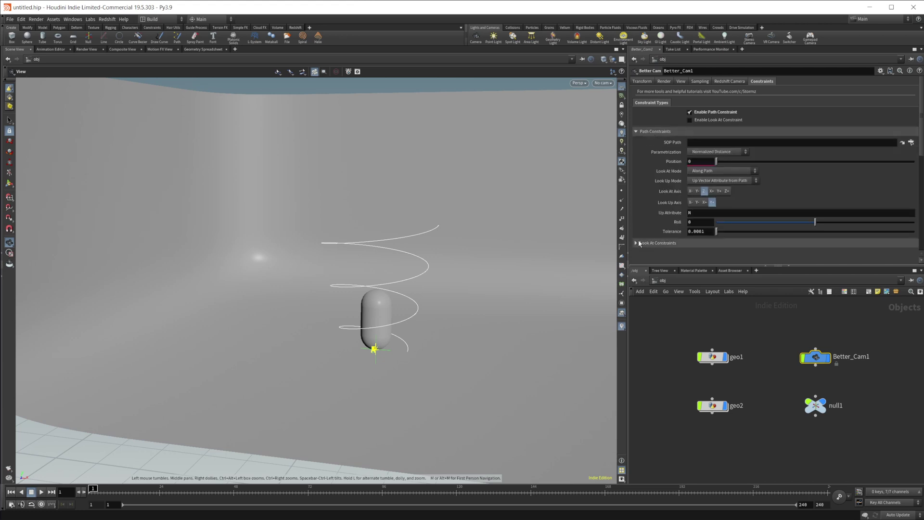
left_click(717, 120)
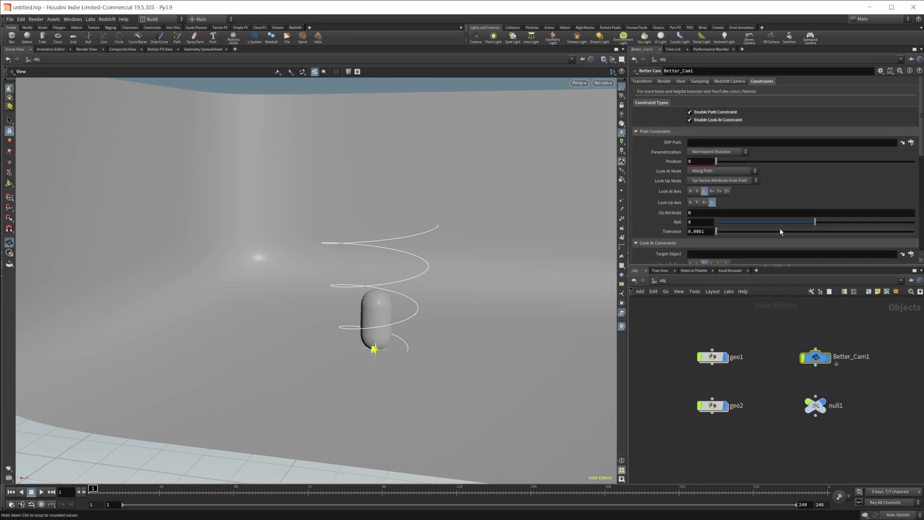
Set the path constraint's SOP path to /obj/geo1/spiral1.
left_click(911, 142)
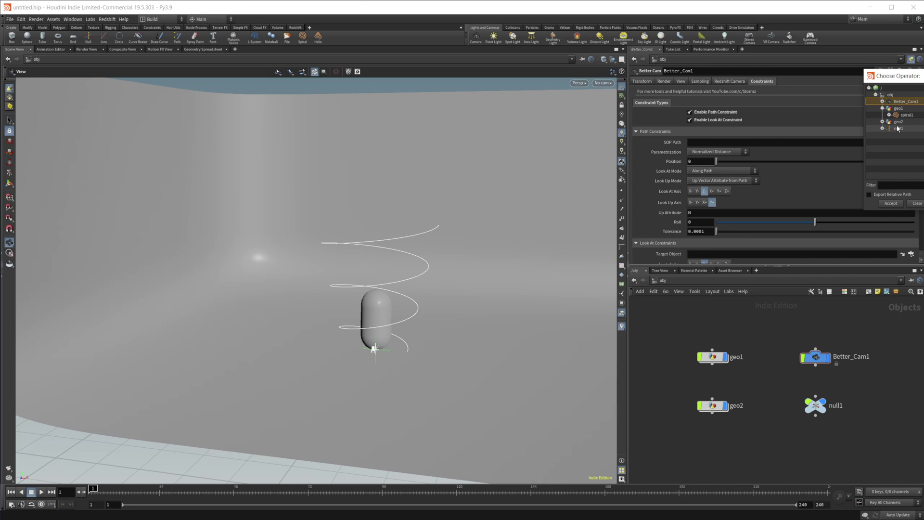
left_click(907, 115)
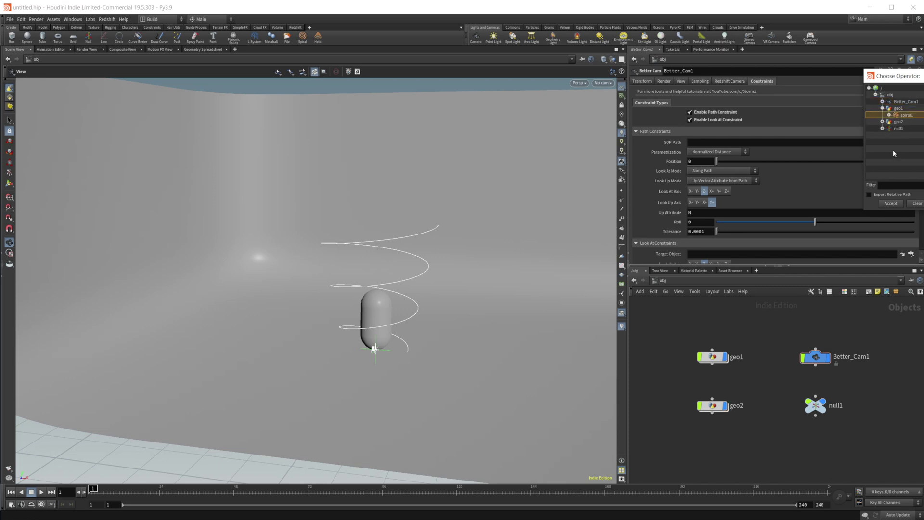
left_click(890, 204)
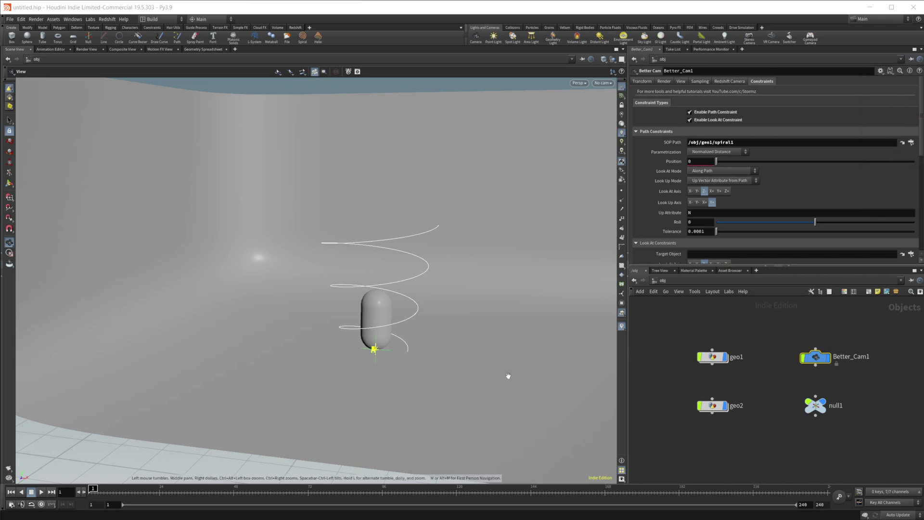
Try a path position of 0.288 for the camera and reselect spiral1 as its SOP path.
right_click_drag(401, 372, 444, 351)
left_click_drag(444, 351, 369, 357)
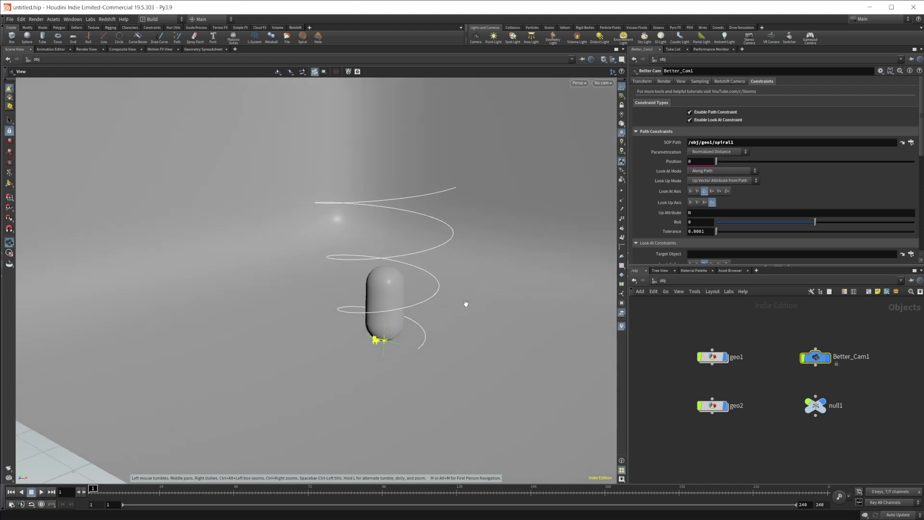
left_click_drag(726, 162, 773, 162)
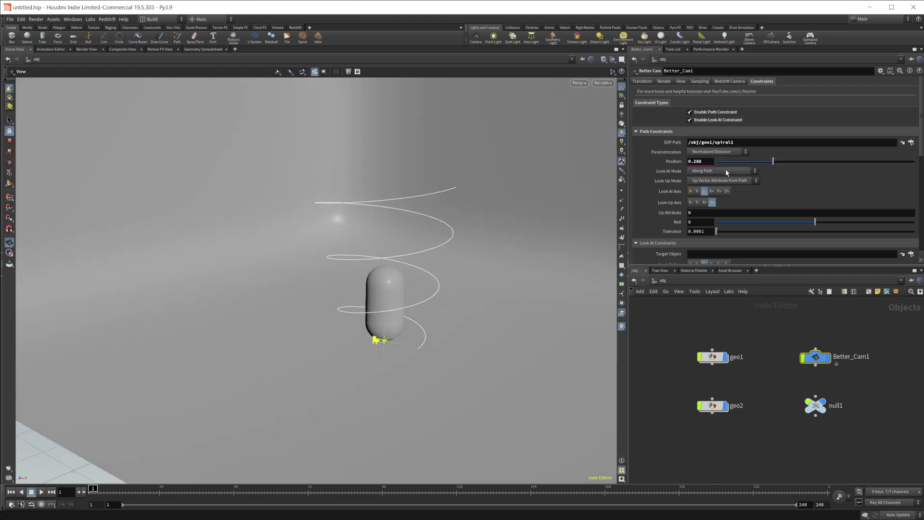
left_click(911, 142)
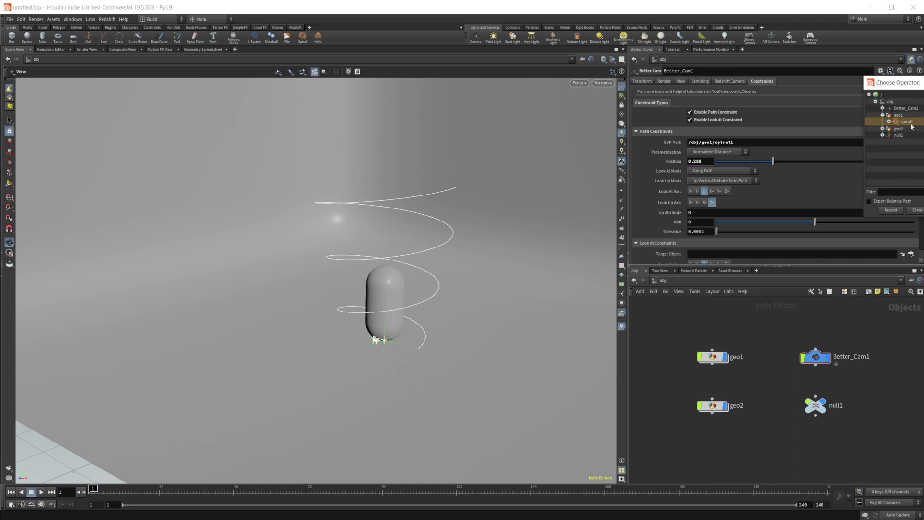
left_click(891, 214)
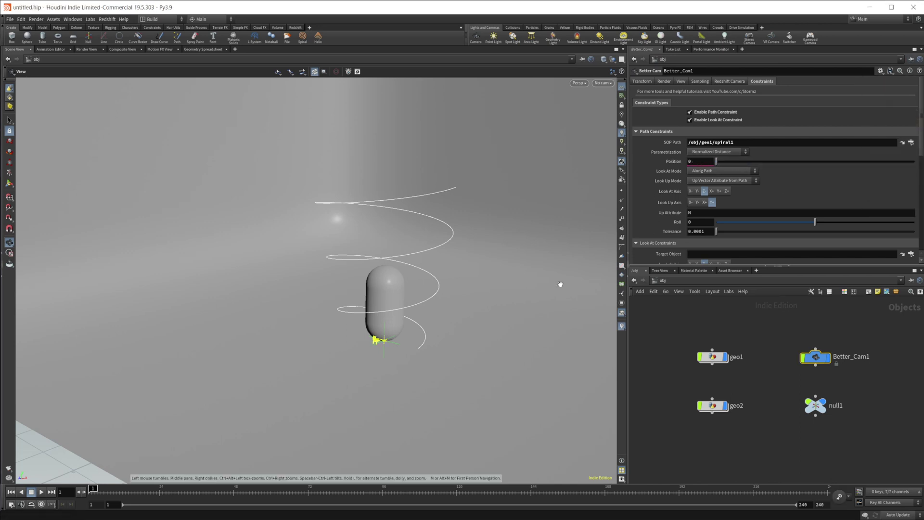
Switch the look at constraint off and back on, and try a path position of 0.411.
scroll(673, 213, "down", 1)
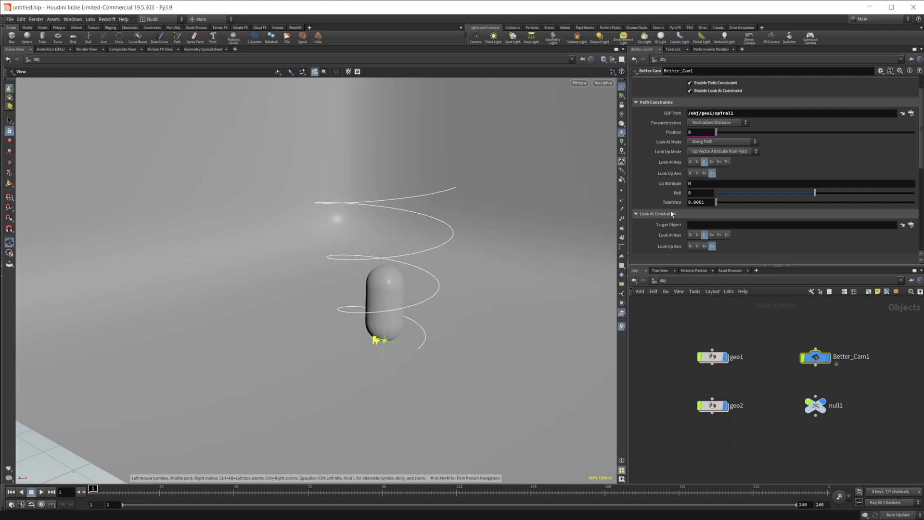
scroll(673, 214, "up", 1)
left_click(690, 120)
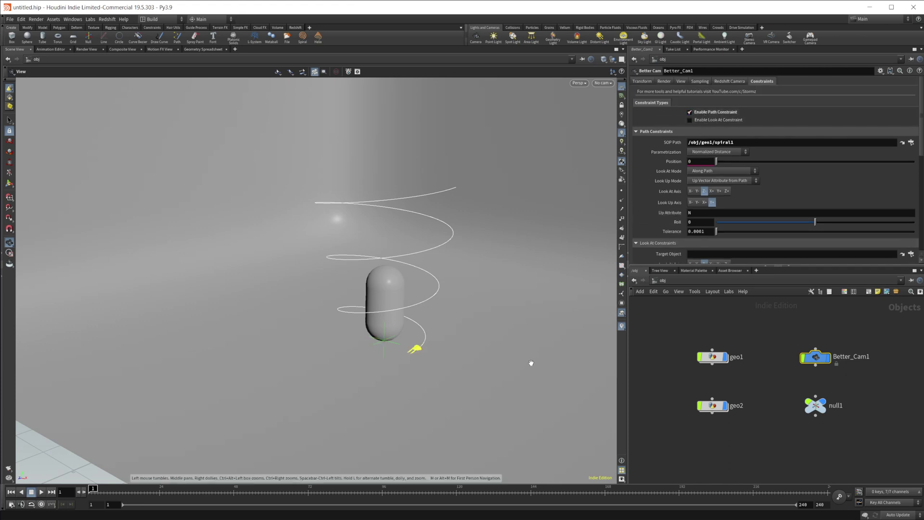
left_click(716, 120)
mouse_move(417, 367)
left_mouse_down()
mouse_move(392, 371)
mouse_move(418, 350)
left_mouse_up()
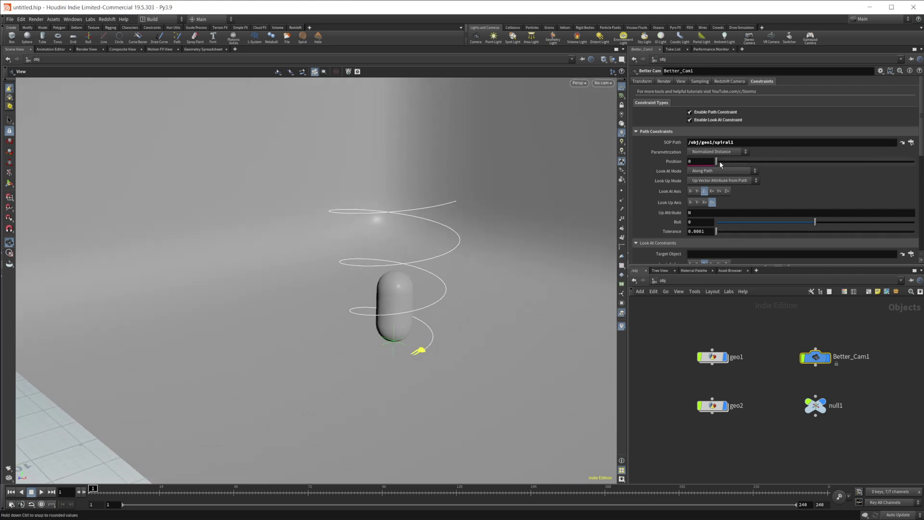
left_click_drag(718, 163, 798, 165)
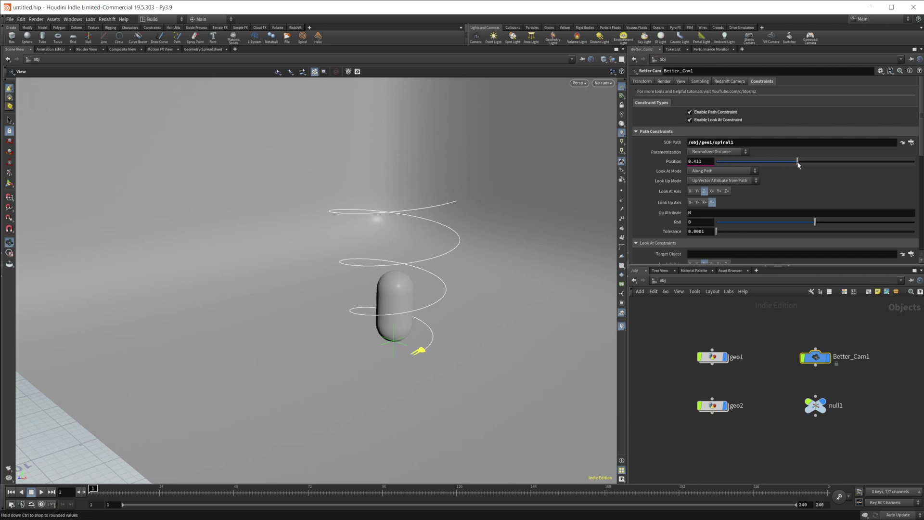
Turn off the look at constraint and move the camera along the spiral to path position 0.473.
left_click(716, 121)
left_click(771, 162)
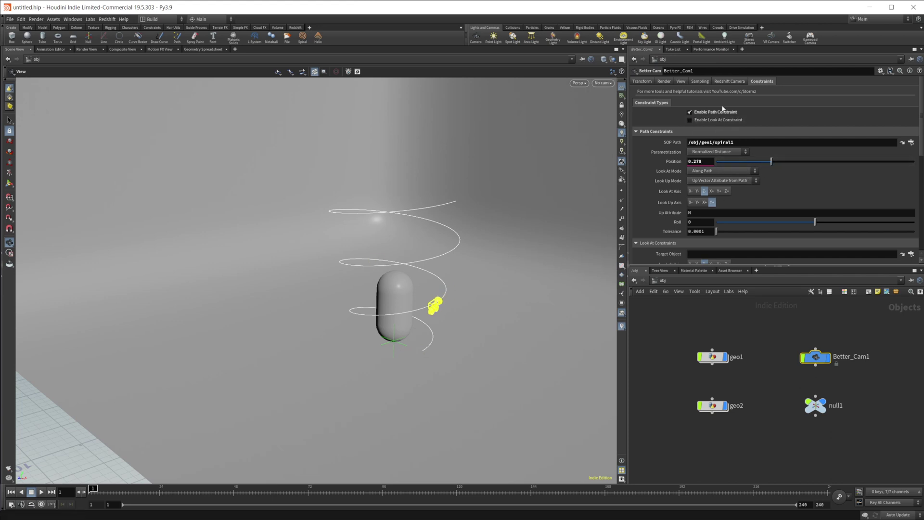
scroll(685, 260, "down", 3)
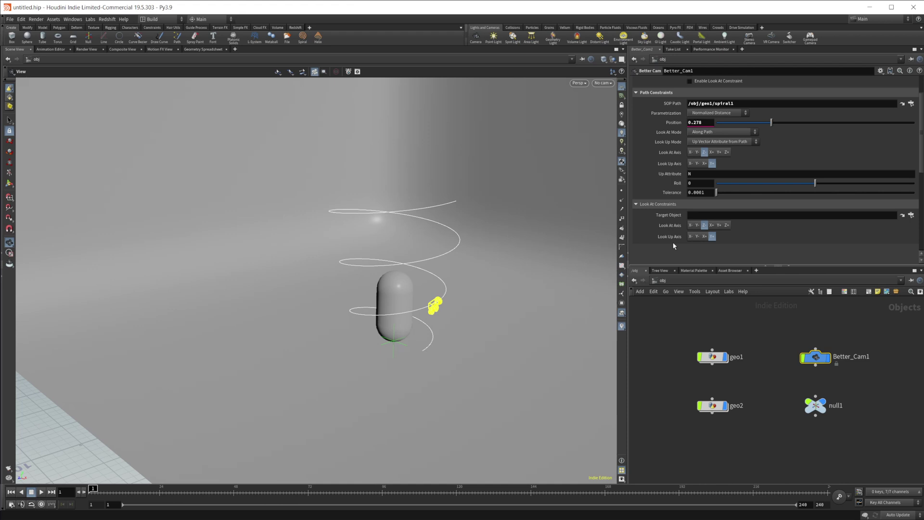
scroll(697, 101, "up", 2)
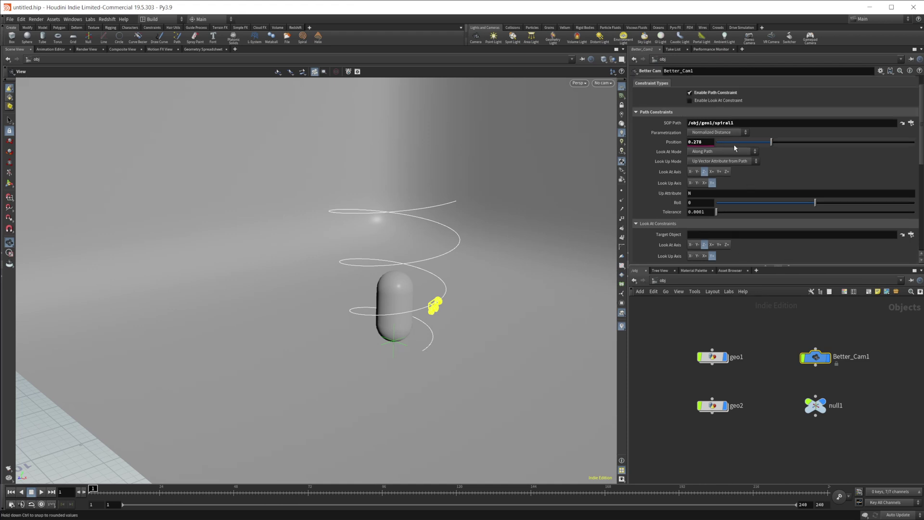
left_click_drag(771, 142, 811, 145)
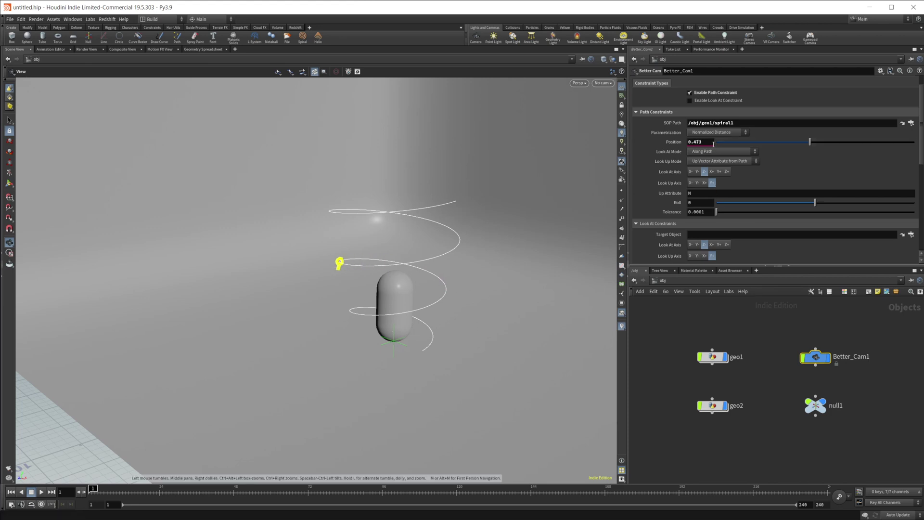
Enable the look at constraint and set its target object to /obj/null1.
left_click(721, 102)
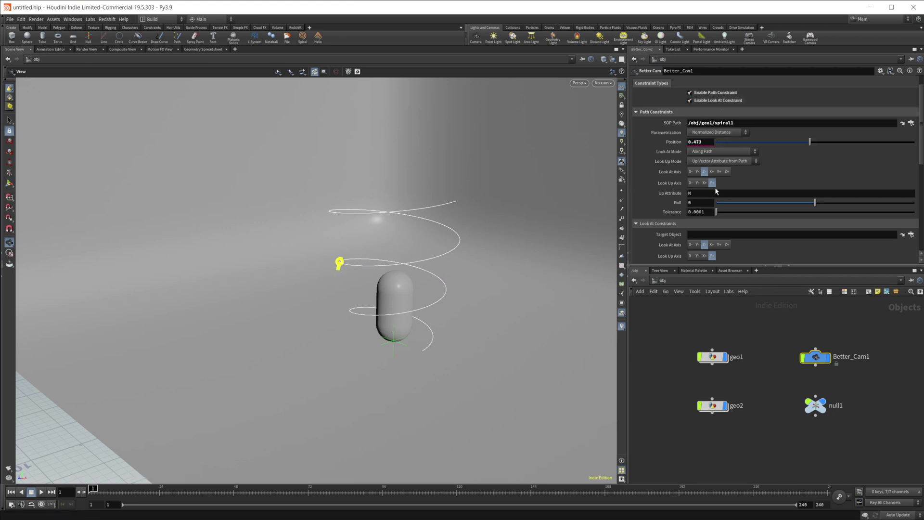
left_click(912, 234)
left_click(897, 220)
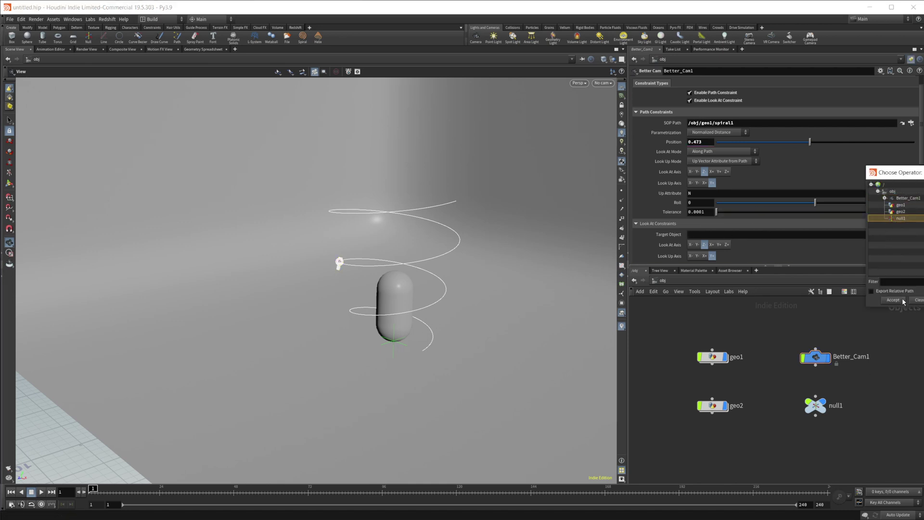
left_click(893, 300)
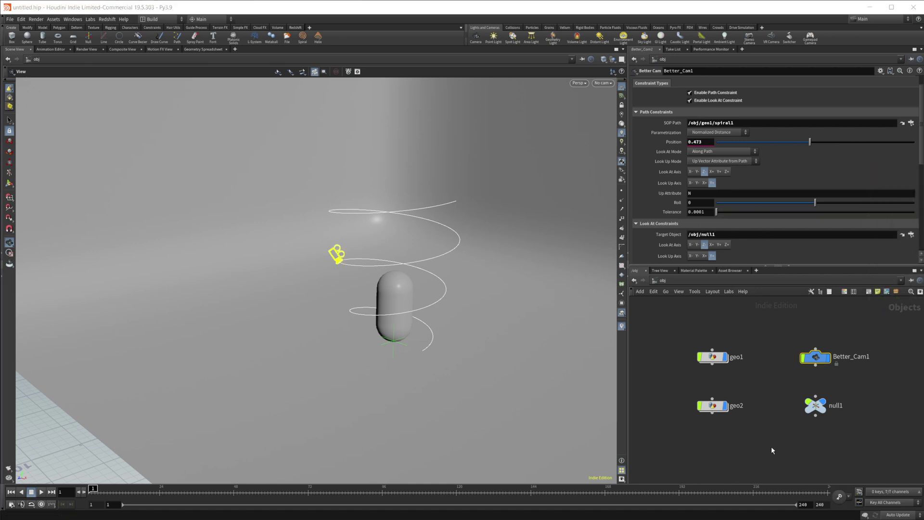
Raise null1 to 2.89675 in Y, try moving it to 5.64622 in Z, and undo the Z move.
left_click(812, 405)
key("Return")
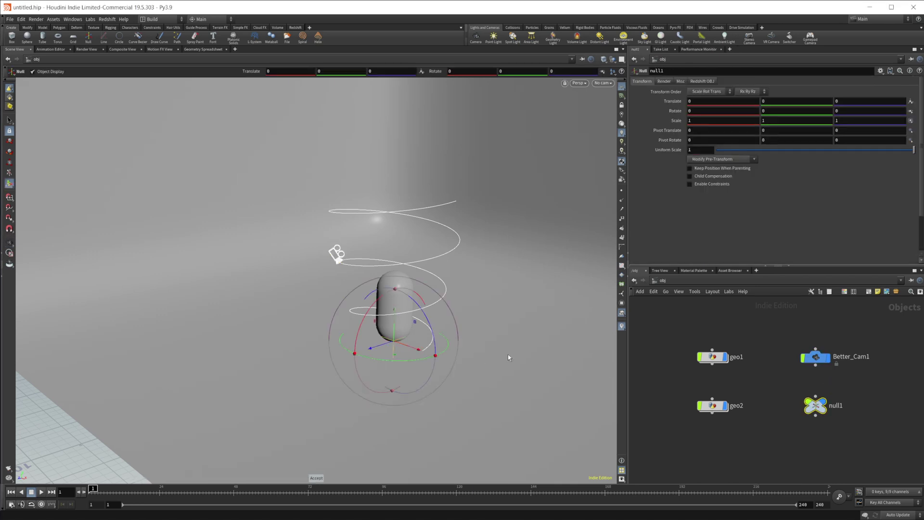
left_click_drag(393, 316, 382, 213)
left_click_drag(384, 245, 203, 290)
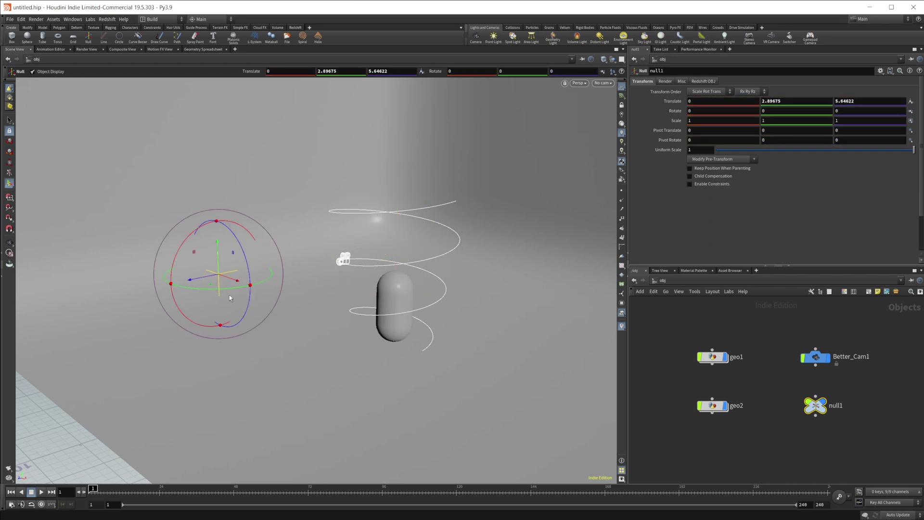
key("ctrl+z")
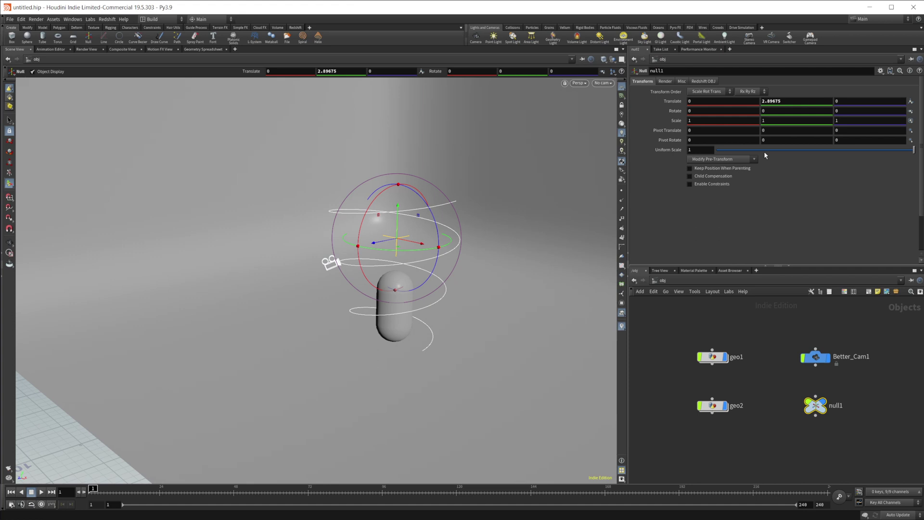
Disable both the path constraint and the look at constraint on Better_Cam1.
left_click(828, 357)
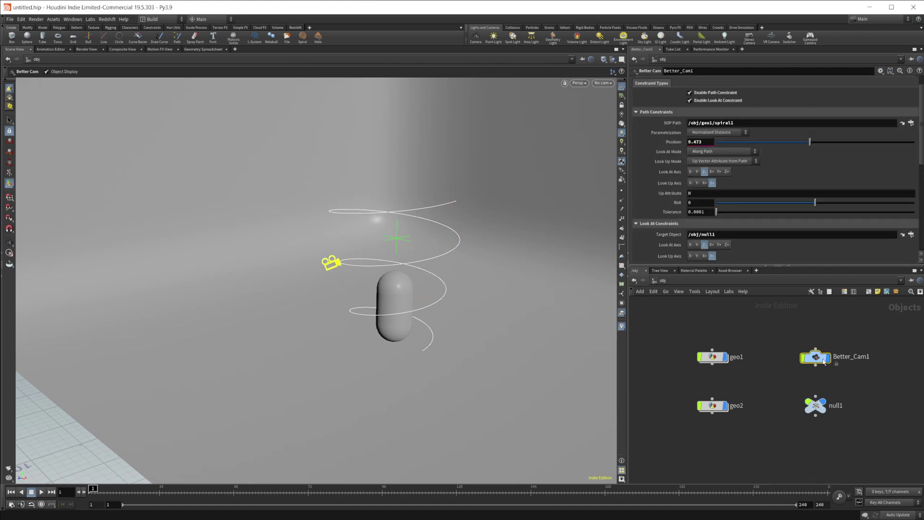
left_click(706, 92)
left_click(706, 100)
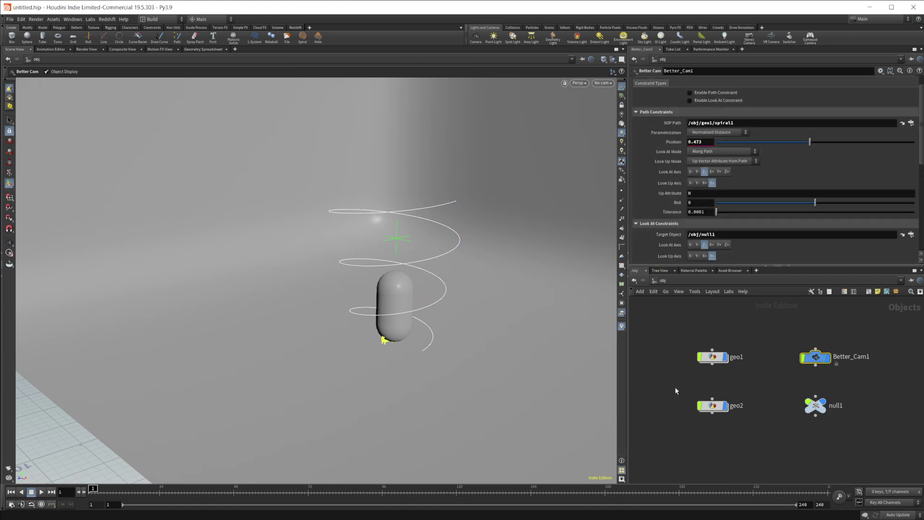
left_click_drag(714, 406, 714, 409)
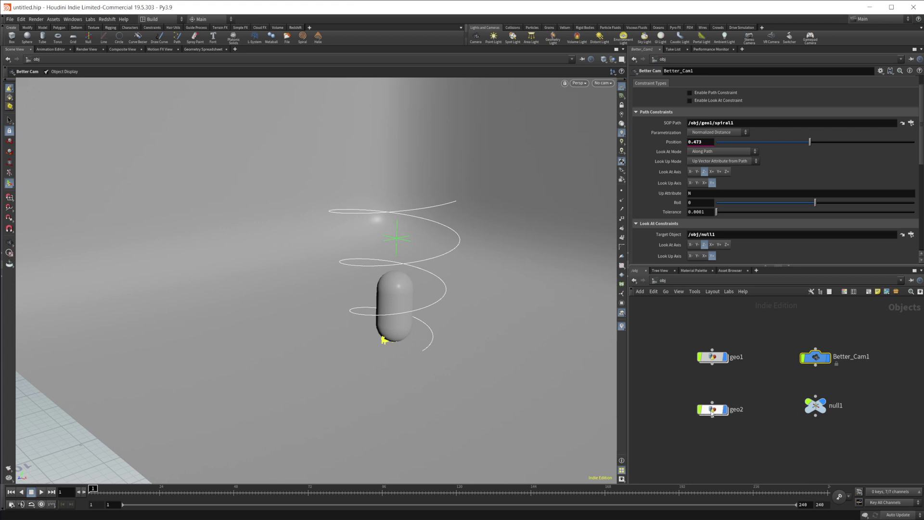